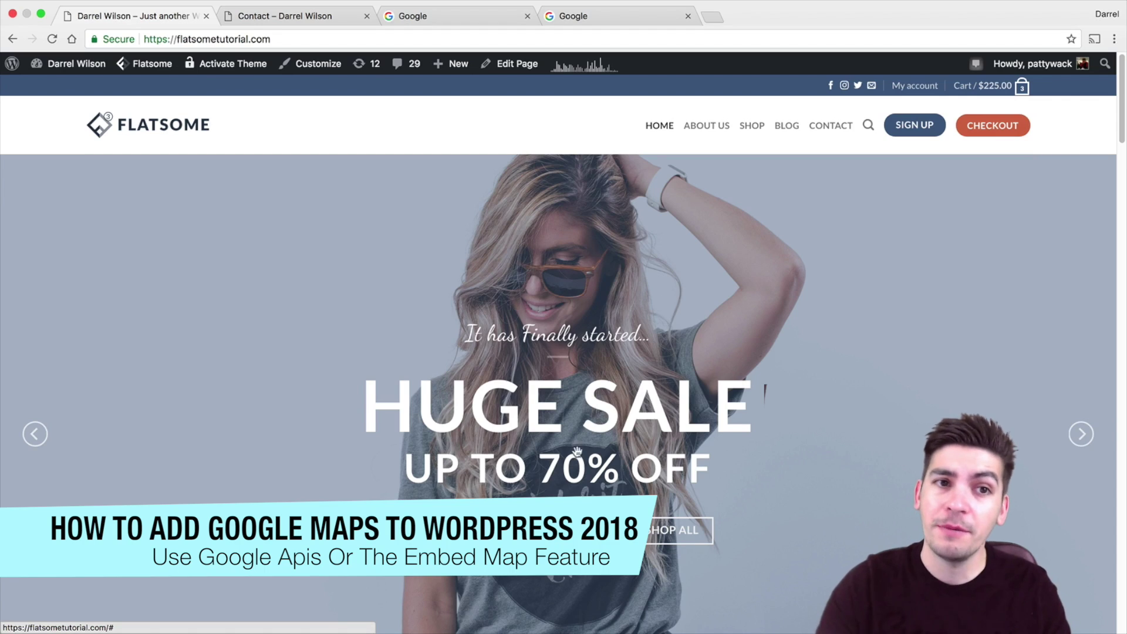
Open the site's Contact page and pan the embedded Google map to show it working.
left_click(311, 16)
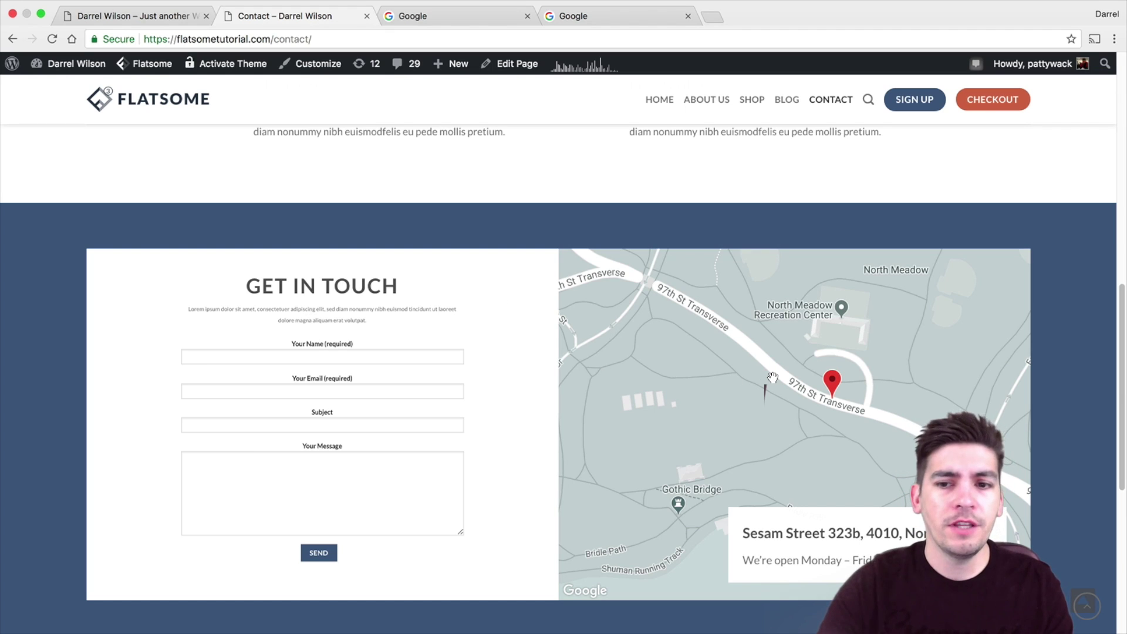
mouse_move(773, 380)
left_mouse_down()
mouse_move(767, 448)
mouse_move(782, 460)
mouse_move(775, 434)
mouse_move(697, 460)
left_mouse_up()
left_click_drag(693, 407, 693, 404)
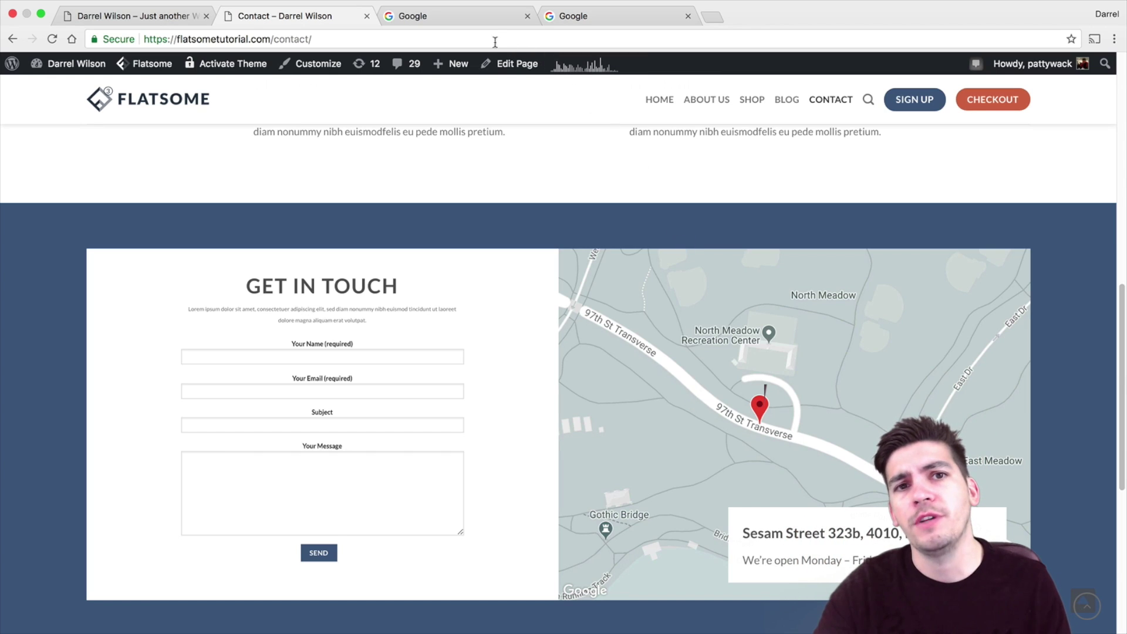
Search Google for 'google api key' and open the Google Developers Get API Key page.
left_click(478, 21)
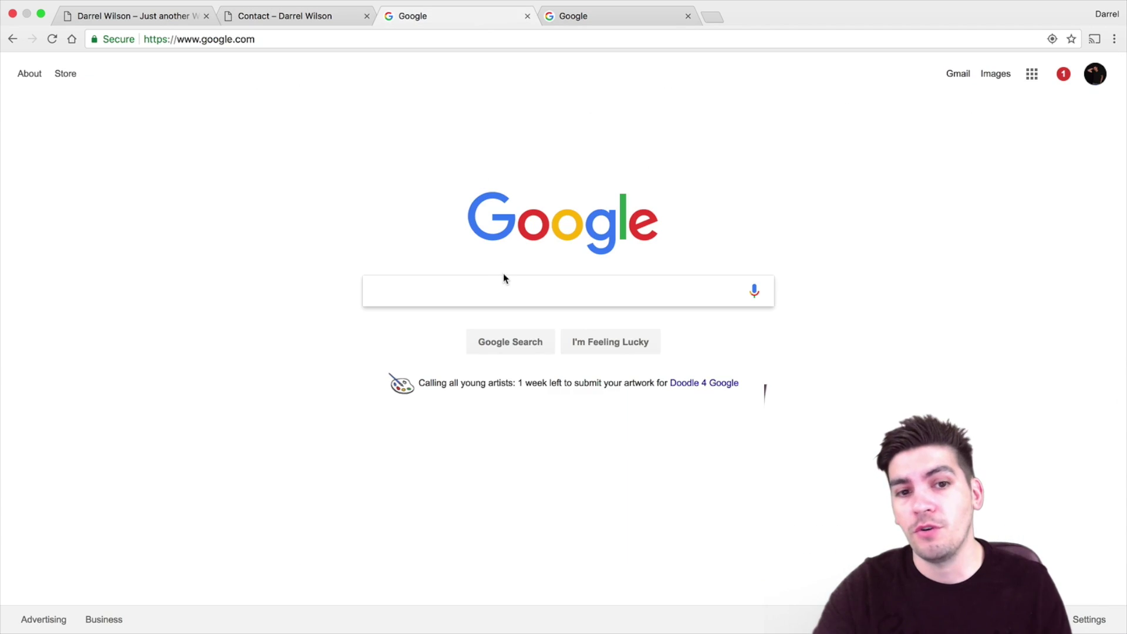
type("google.")
key("BackSpace")
key("BackSpace")
type("e api key")
key("Return")
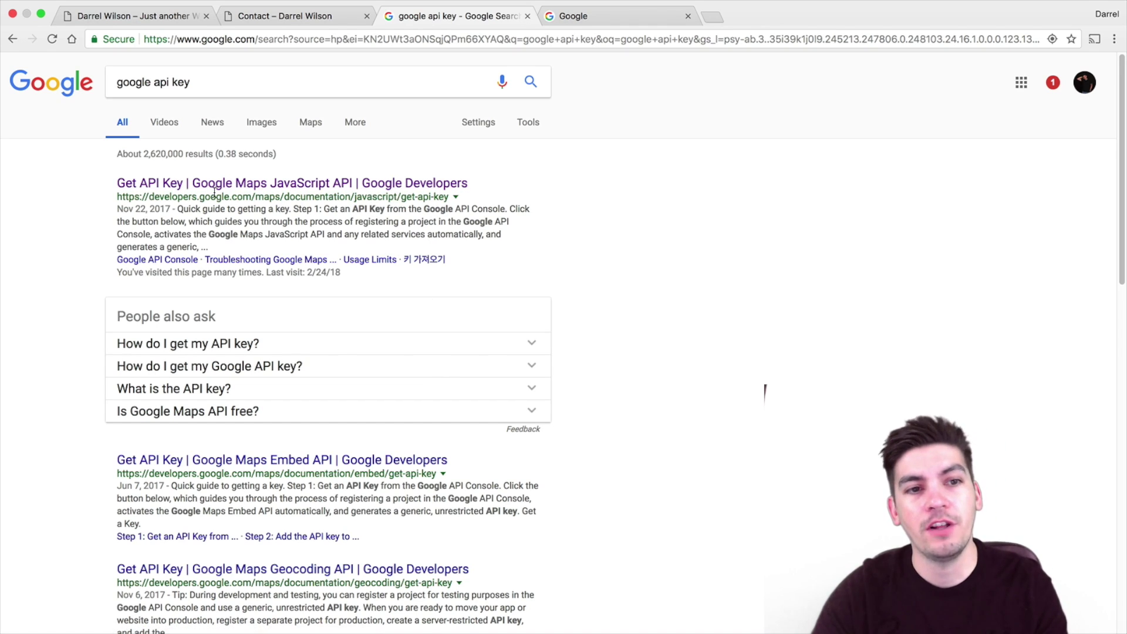
left_click(270, 185)
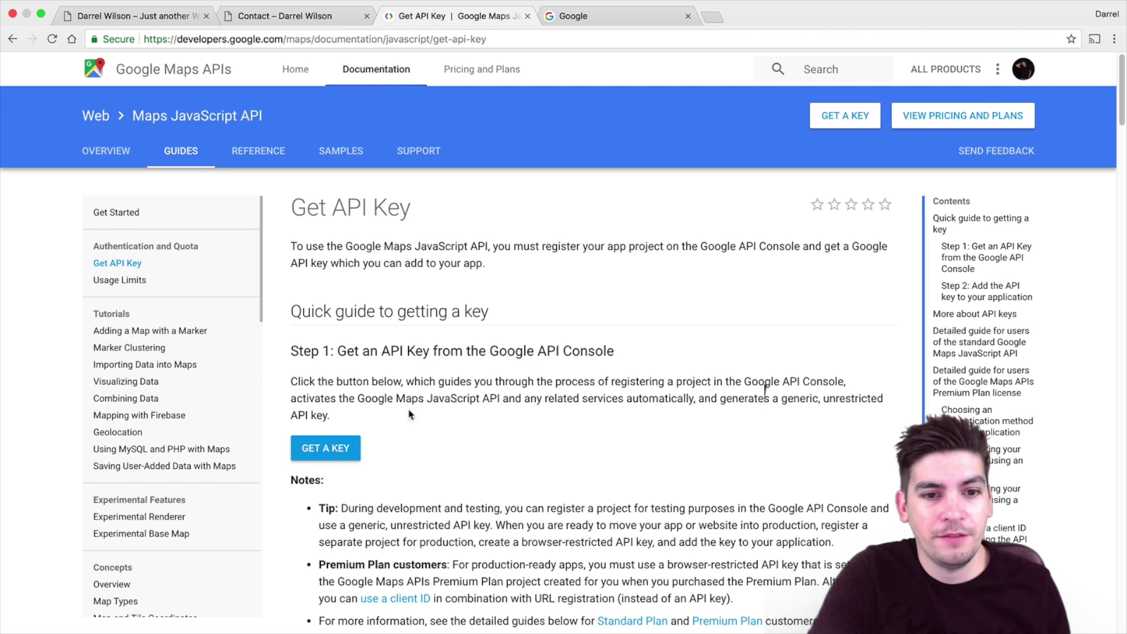
Generate a new Maps API key for an existing project via GET A KEY.
left_click(341, 451)
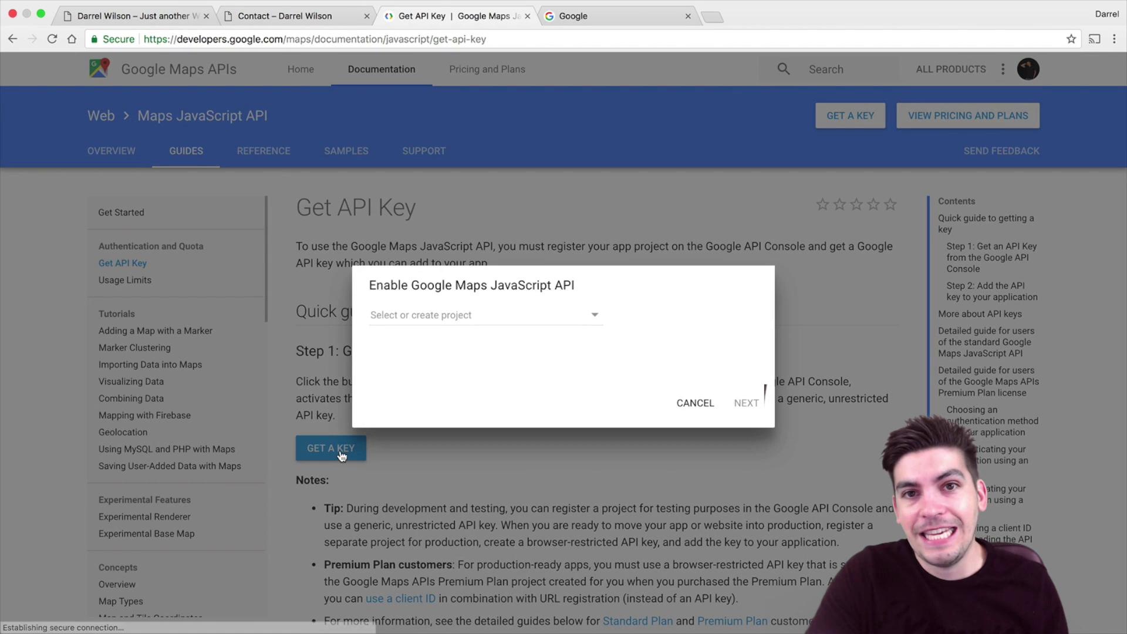
left_click(521, 326)
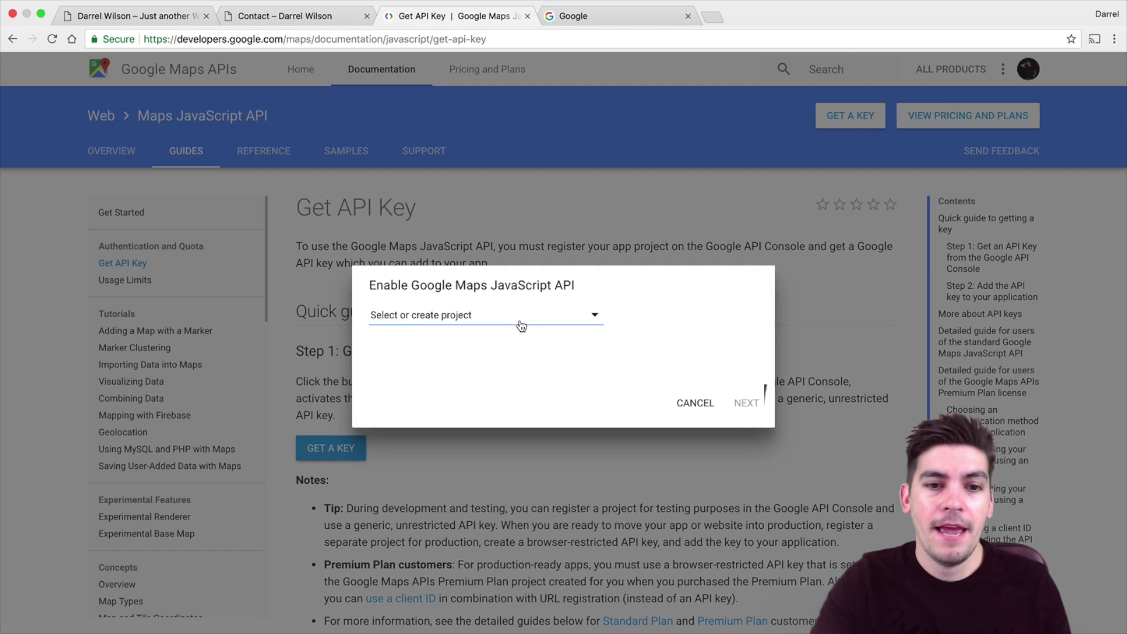
scroll(519, 340, "down", 3)
scroll(398, 379, "up", 3)
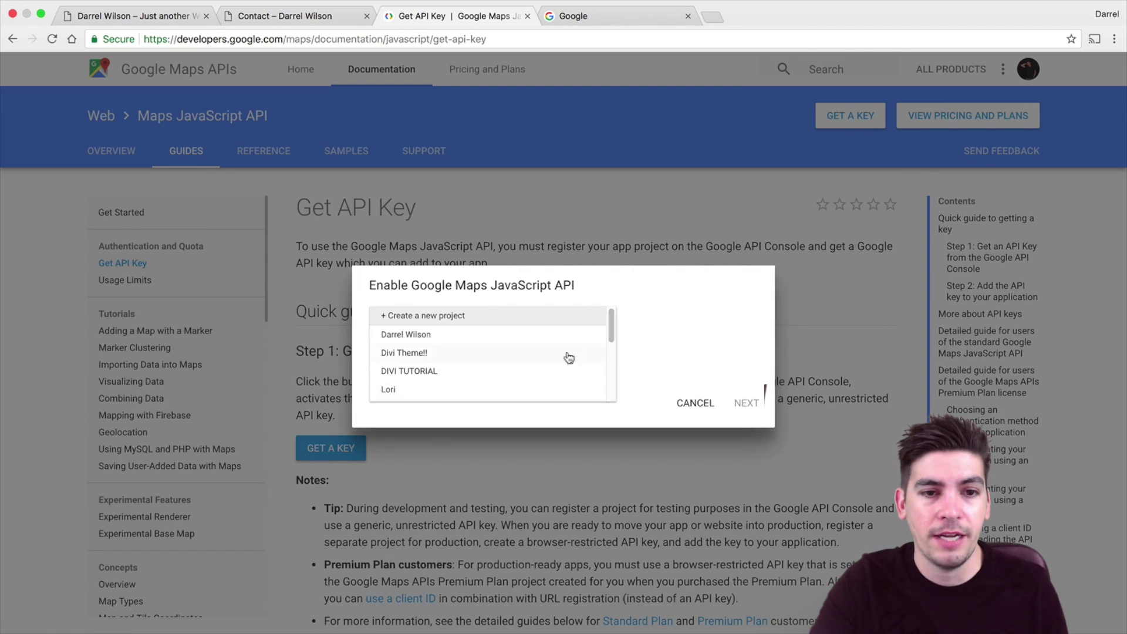
left_click(534, 335)
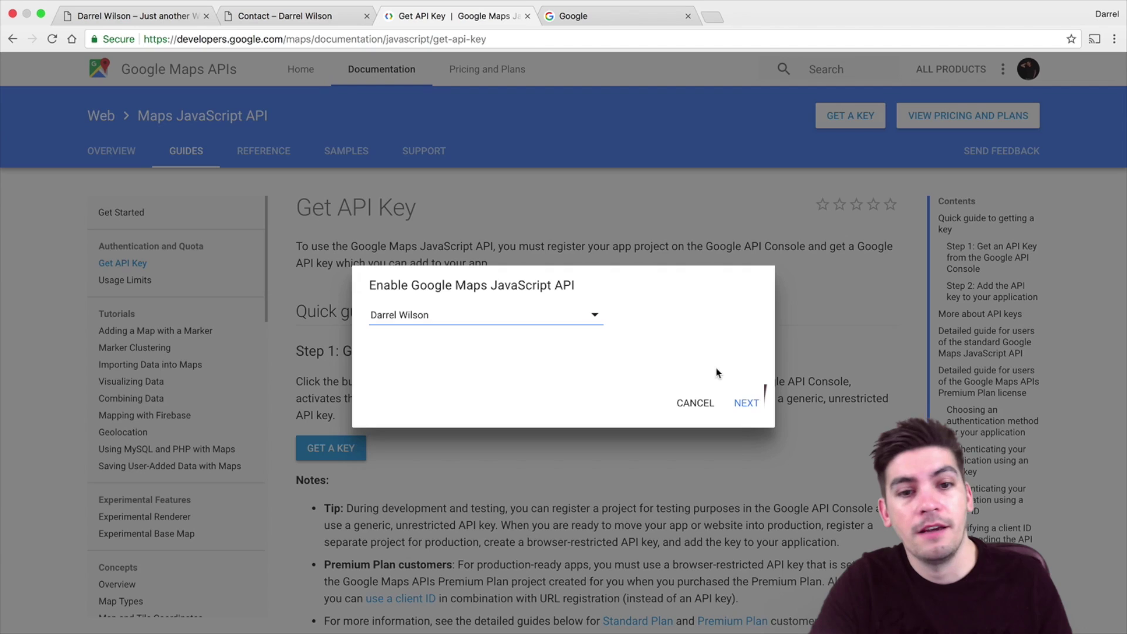
left_click(745, 406)
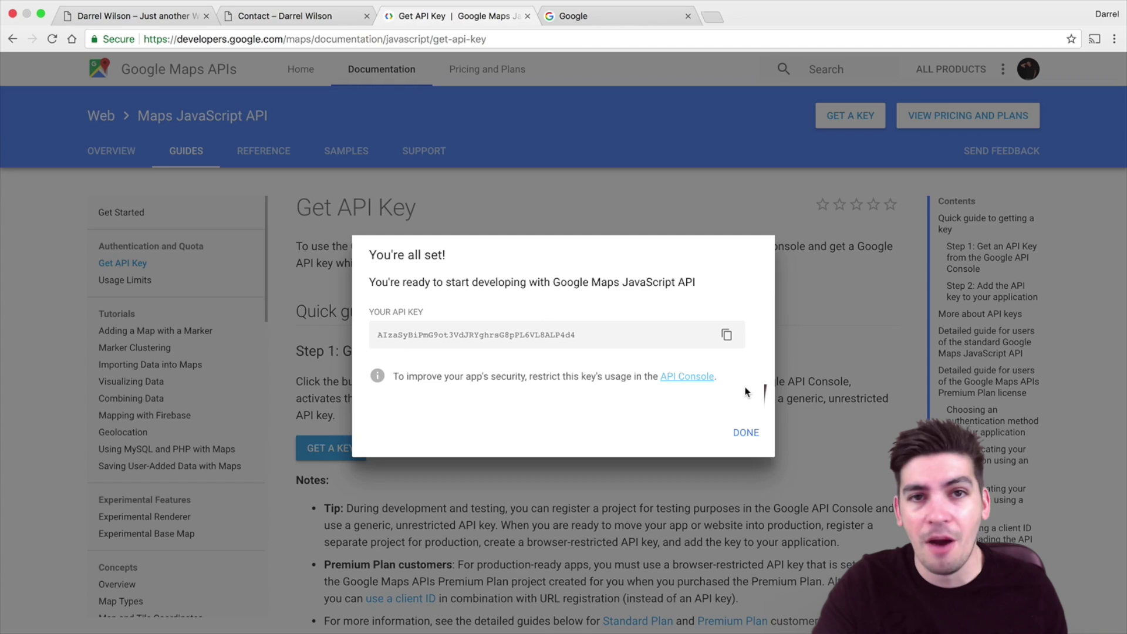
Copy the generated API key from the You're all set dialog.
double_click(519, 336)
right_click(519, 336)
left_click(537, 359)
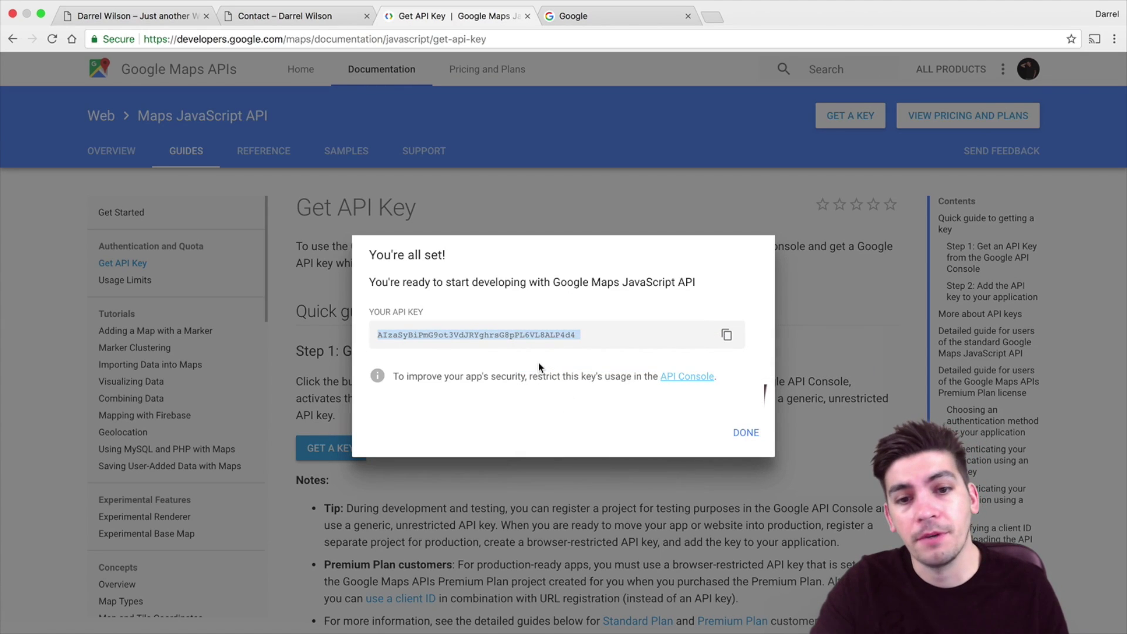
Return to the Flatsome site homepage, scroll through it, and show the Flatsome Advanced submenu.
left_click(172, 19)
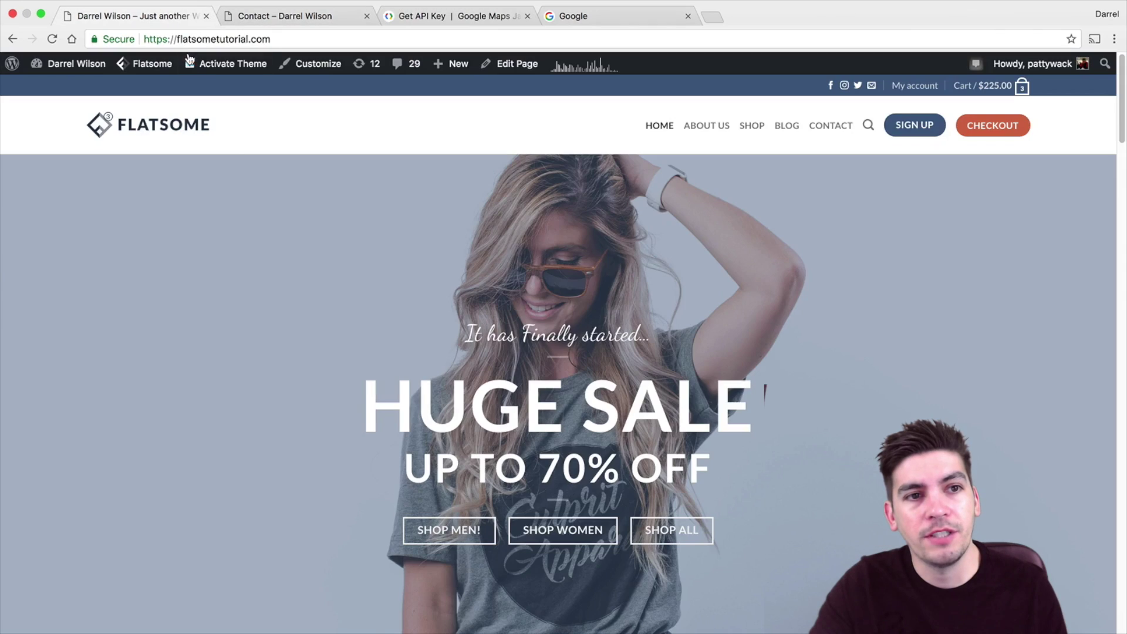
mouse_move(173, 70)
mouse_move(172, 115)
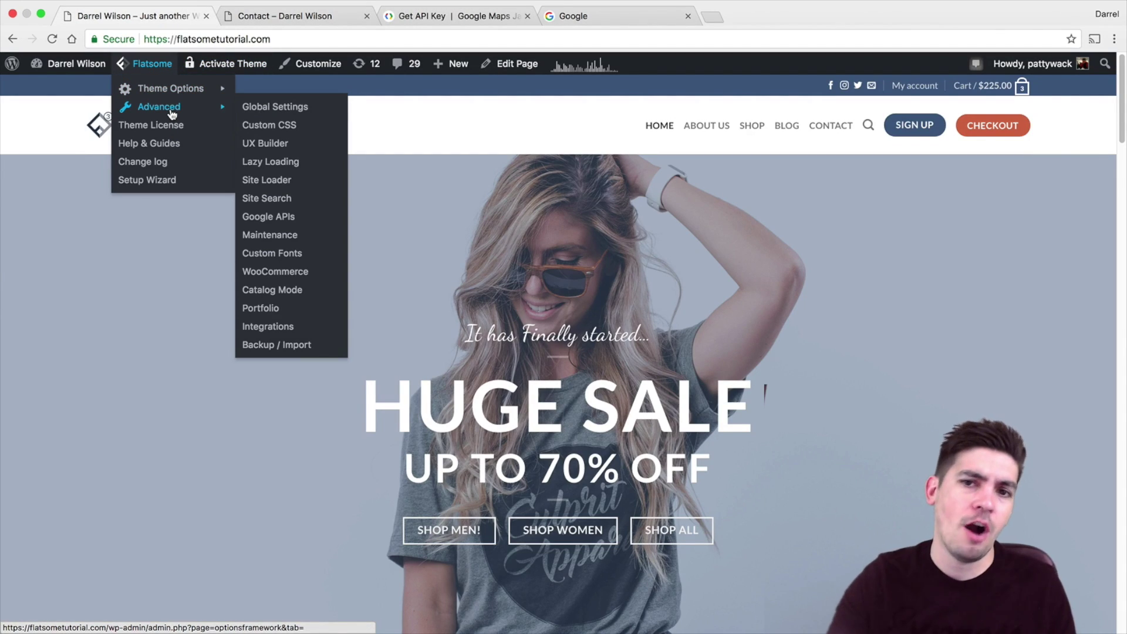
scroll(721, 195, "down", 15)
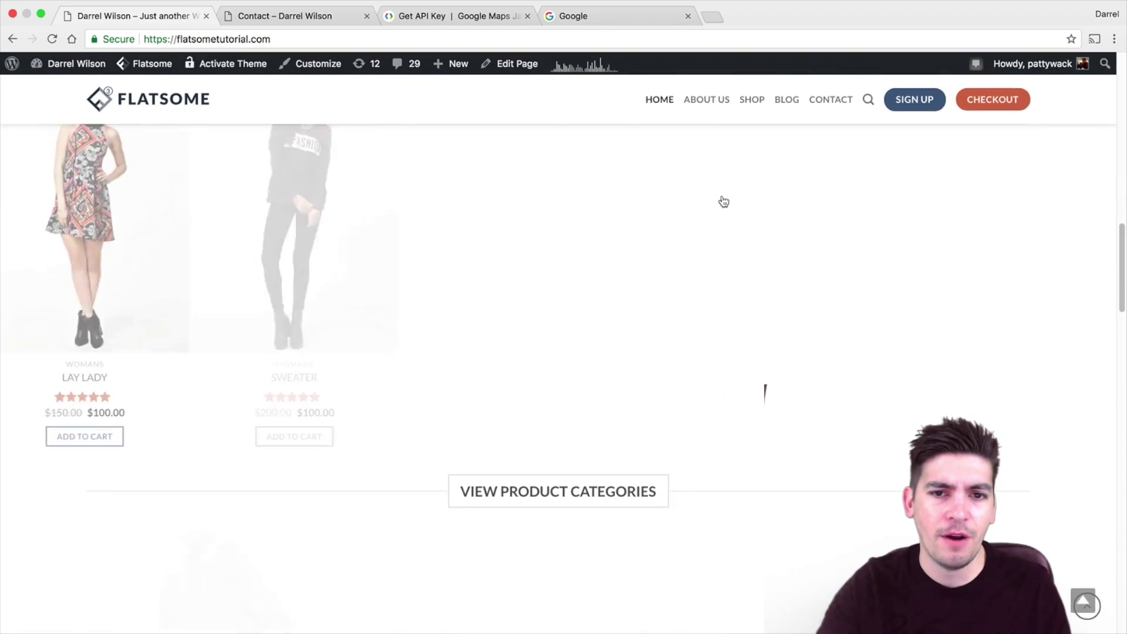
scroll(724, 202, "up", 3)
scroll(735, 219, "down", 4)
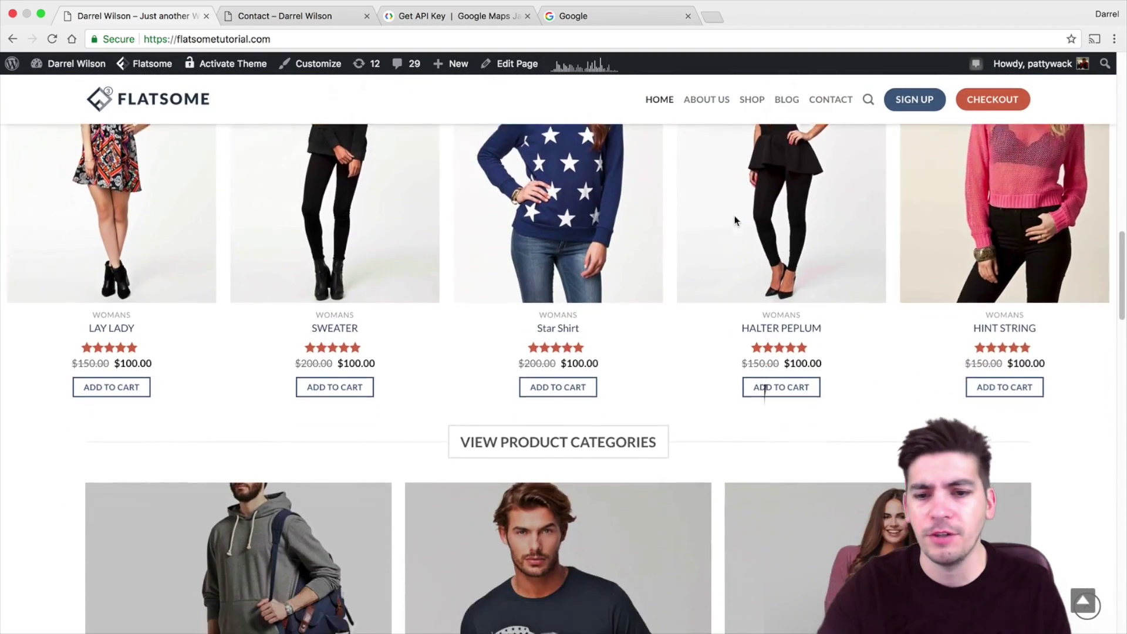
scroll(734, 221, "down", 12)
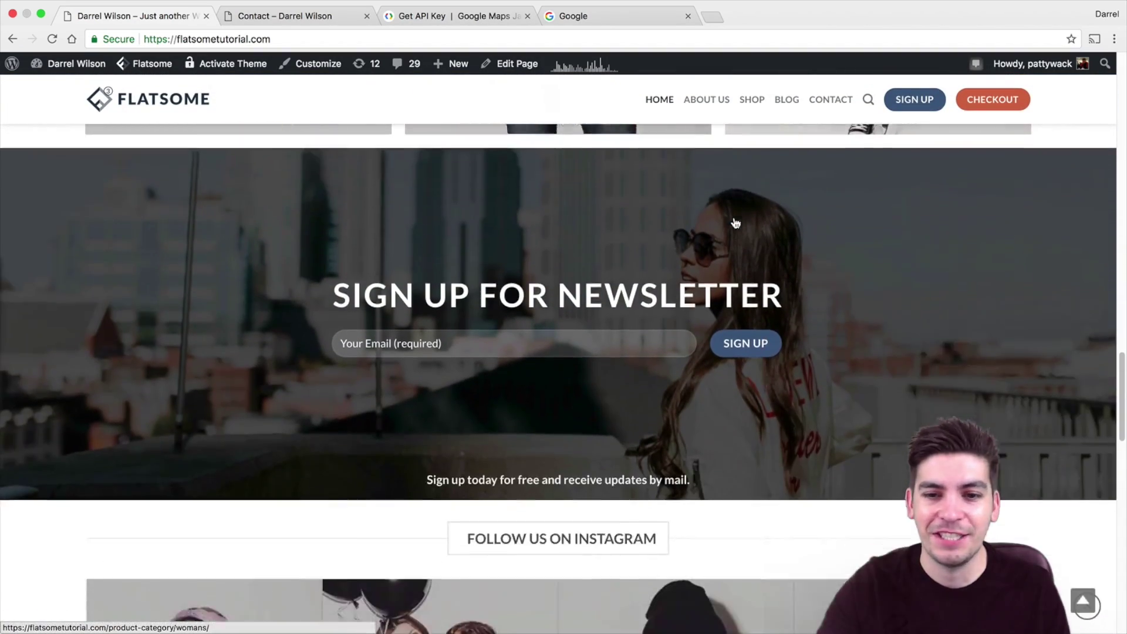
scroll(735, 222, "down", 12)
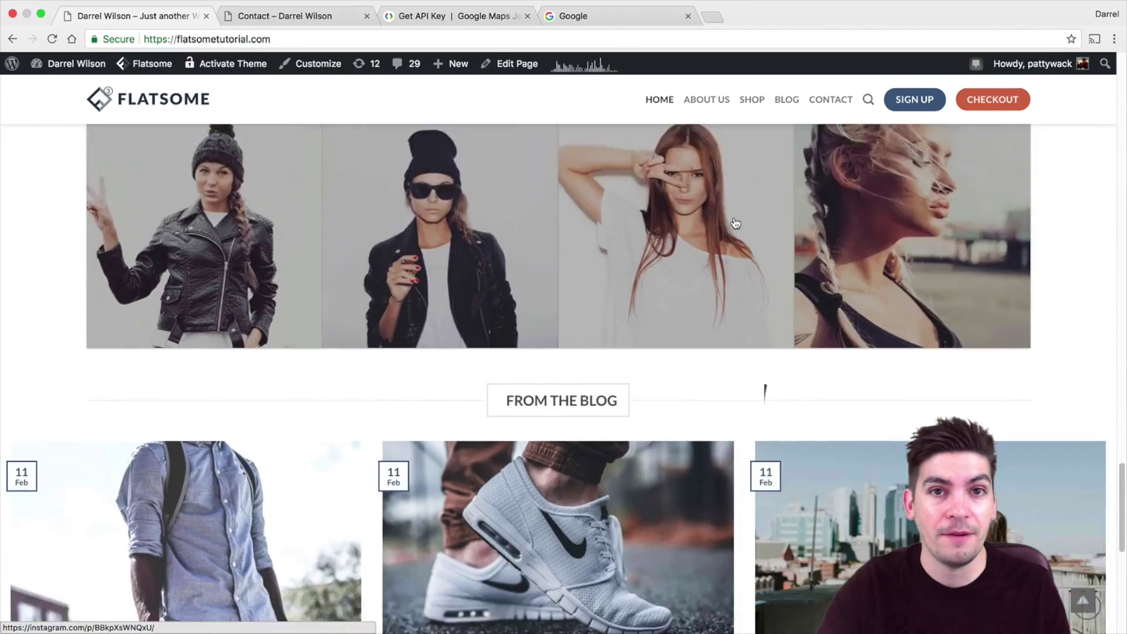
scroll(735, 222, "down", 6)
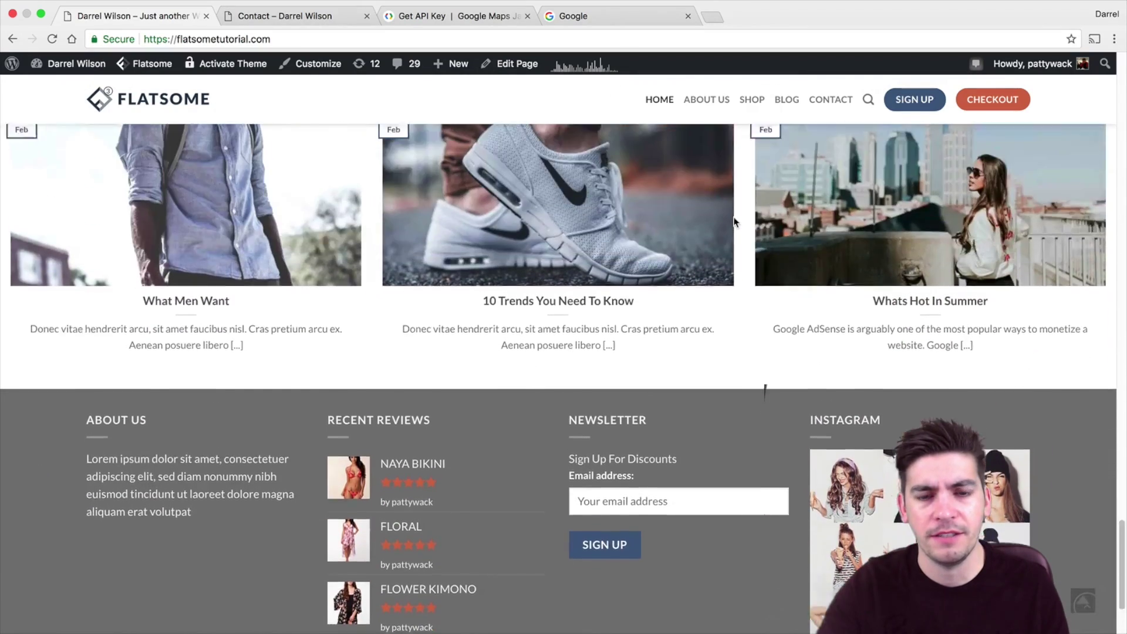
scroll(734, 222, "up", 15)
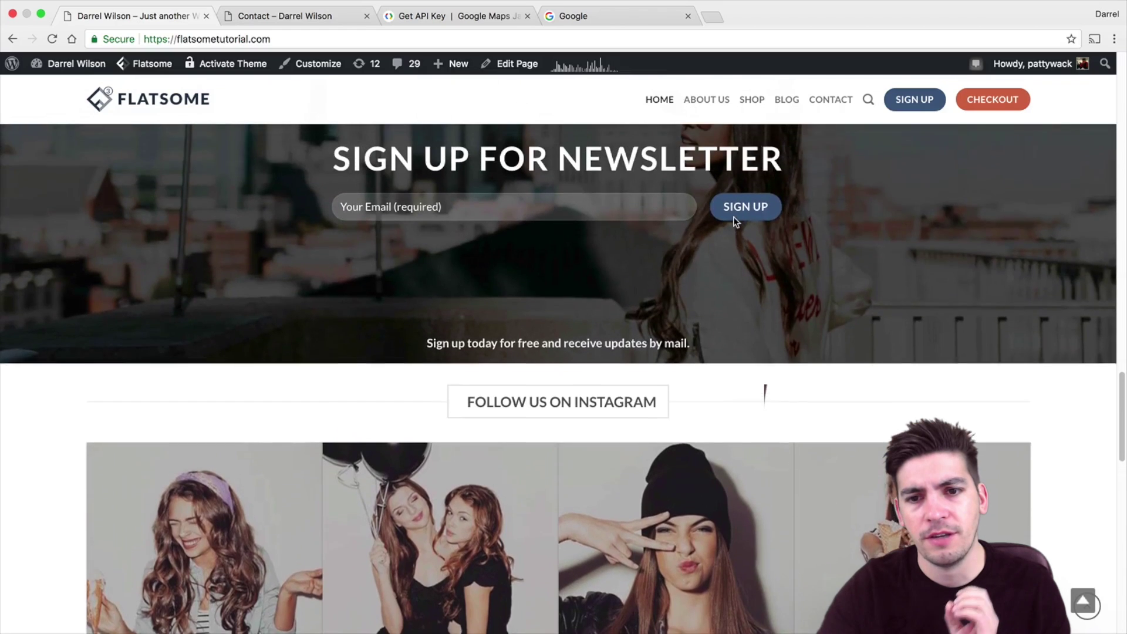
scroll(734, 222, "up", 12)
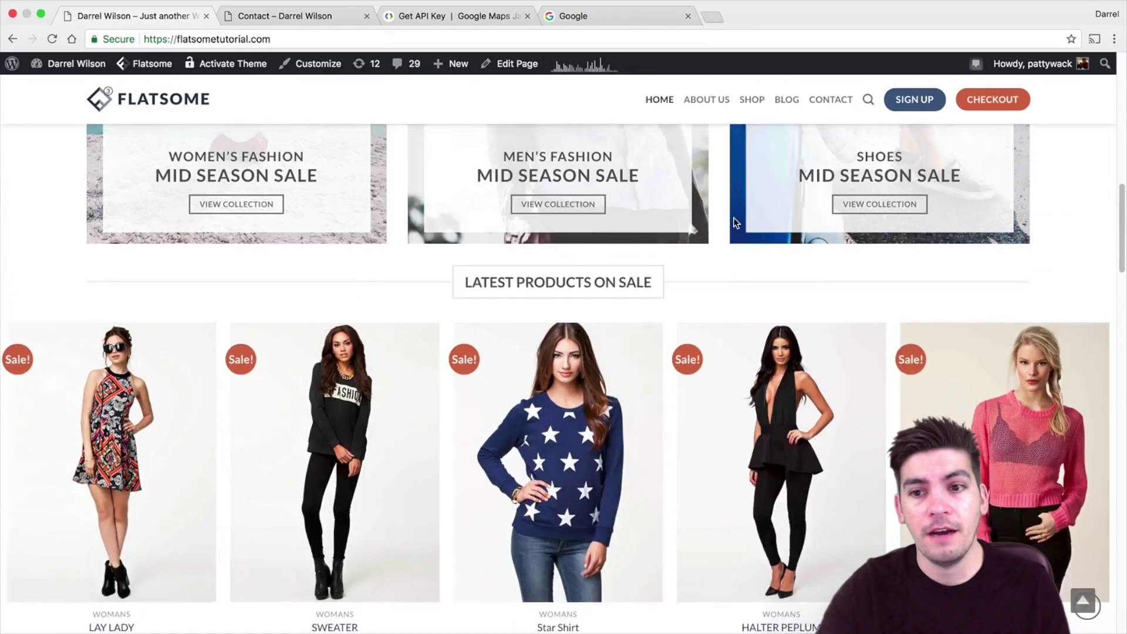
scroll(733, 222, "up", 3)
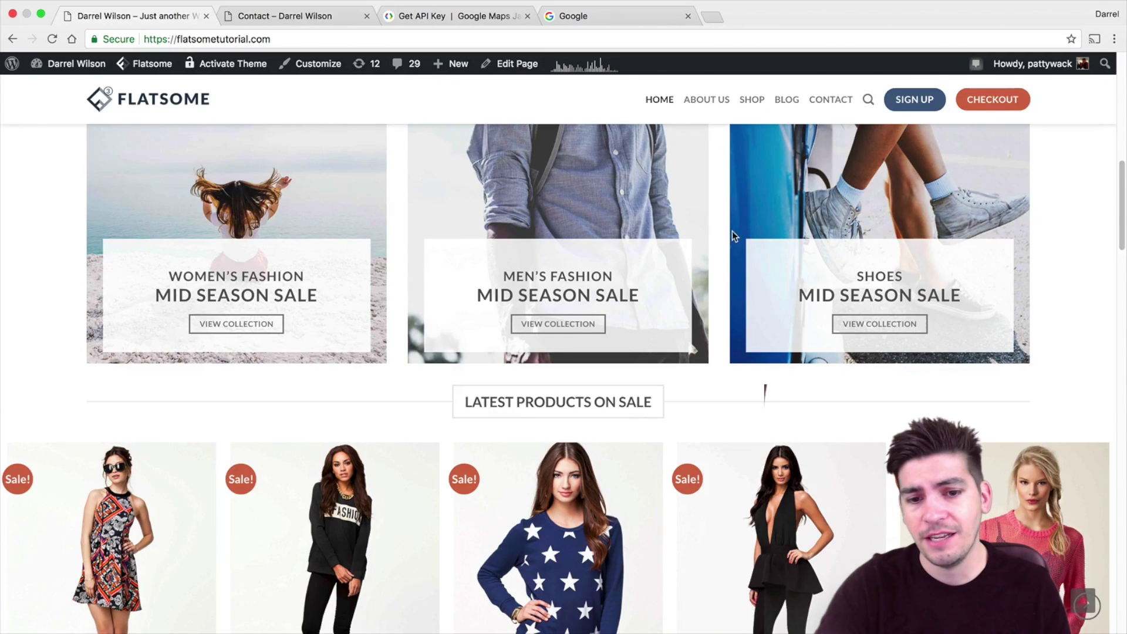
scroll(720, 264, "down", 4)
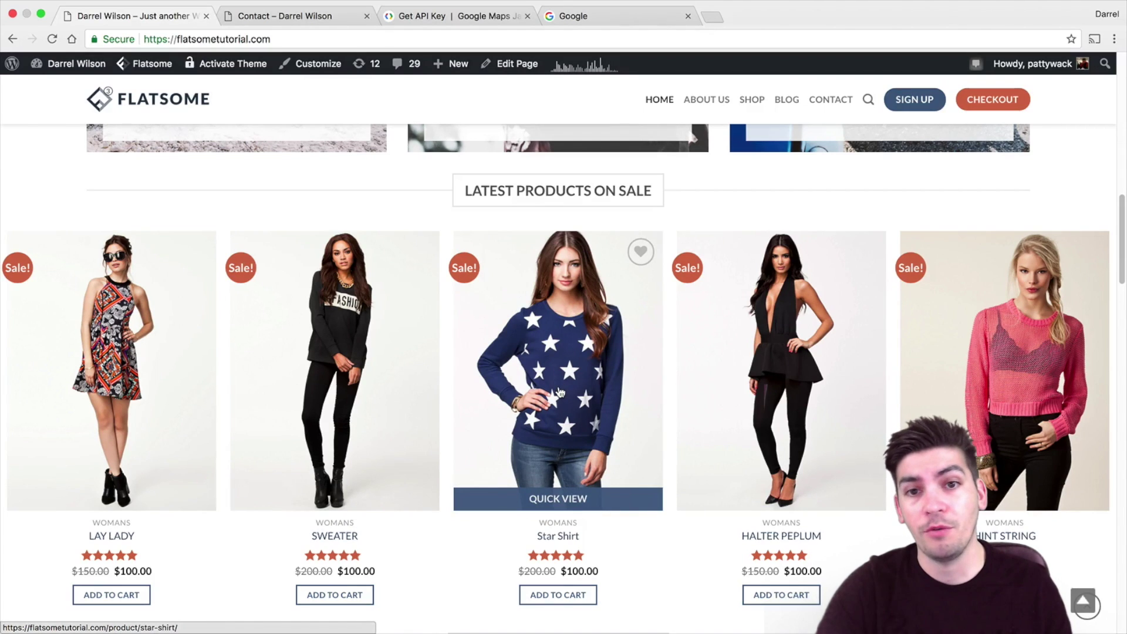
scroll(559, 392, "up", 8)
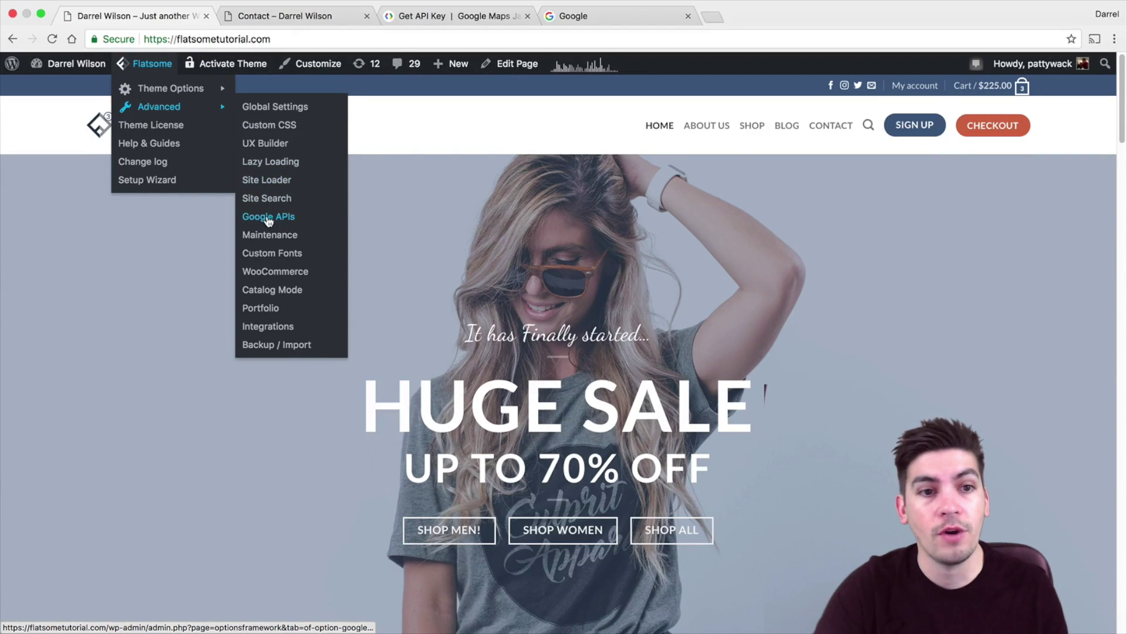
Paste the new key into Flatsome's GOOGLE MAPS API setting and save all changes.
left_click(268, 218)
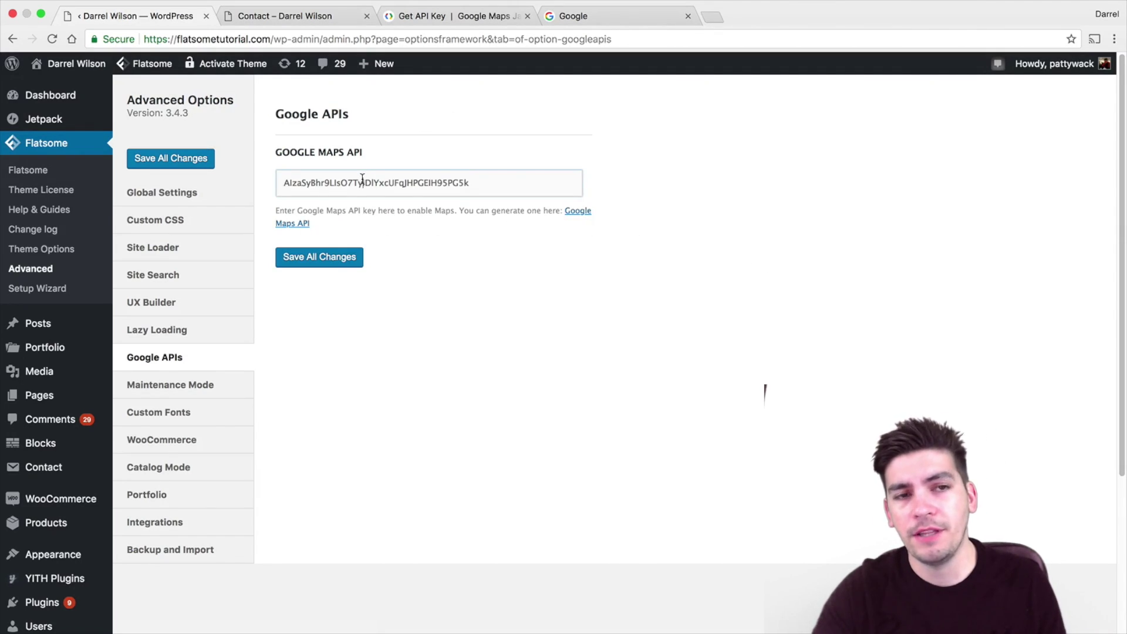
left_click(344, 256)
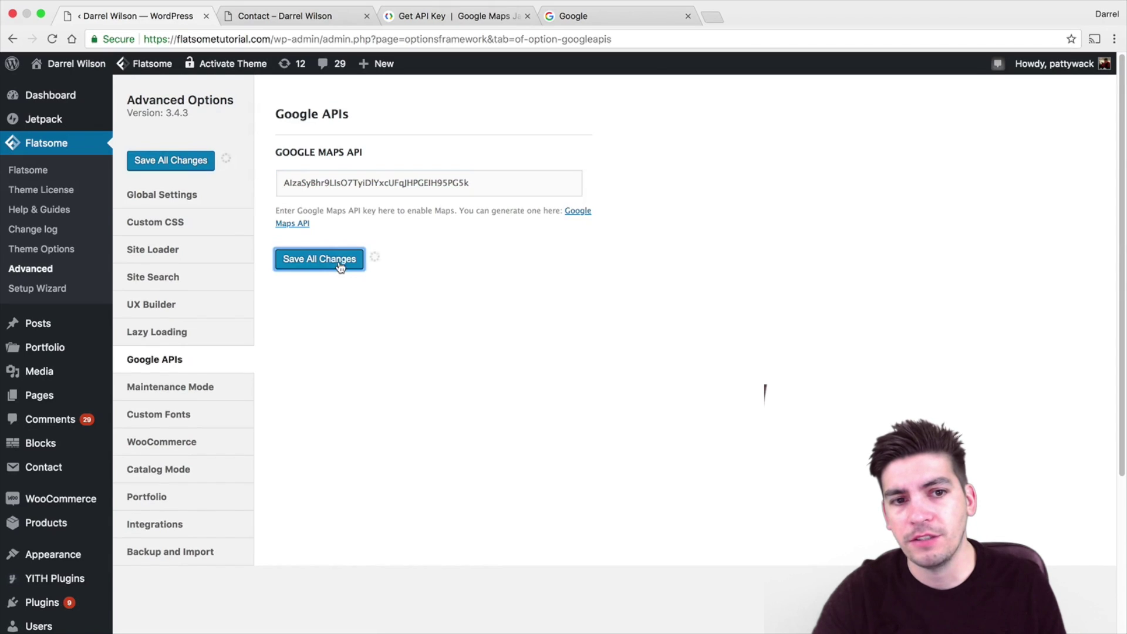
Go back to the Contact page and pan the map to confirm the new key works.
left_click(326, 16)
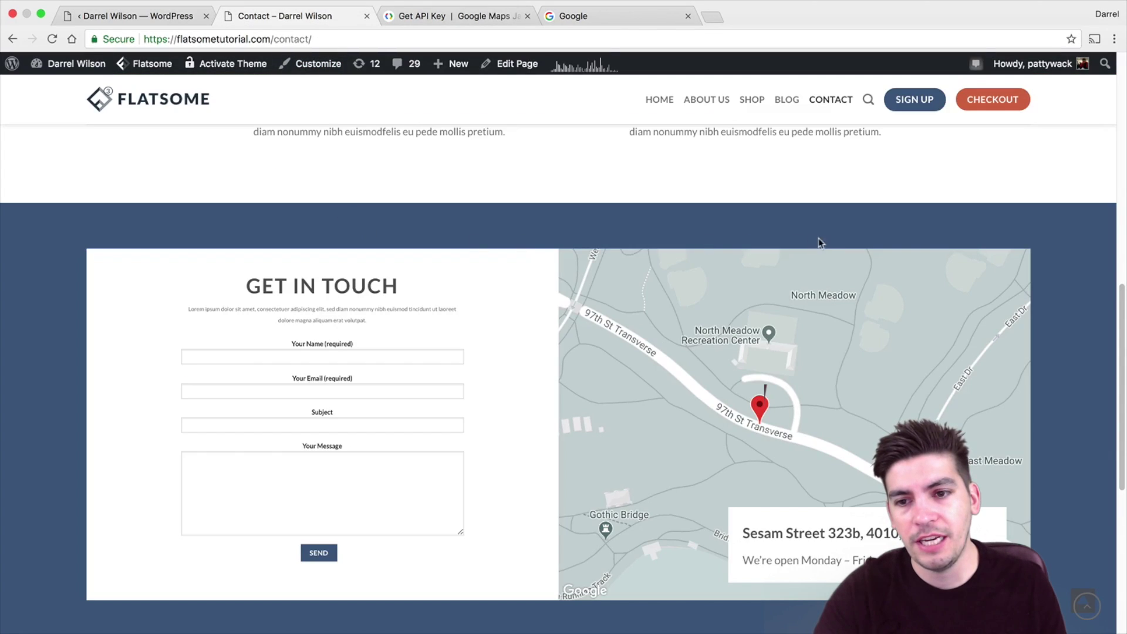
mouse_move(846, 328)
left_mouse_down()
mouse_move(801, 380)
mouse_move(837, 458)
mouse_move(863, 347)
mouse_move(933, 329)
mouse_move(598, 516)
mouse_move(793, 335)
left_mouse_up()
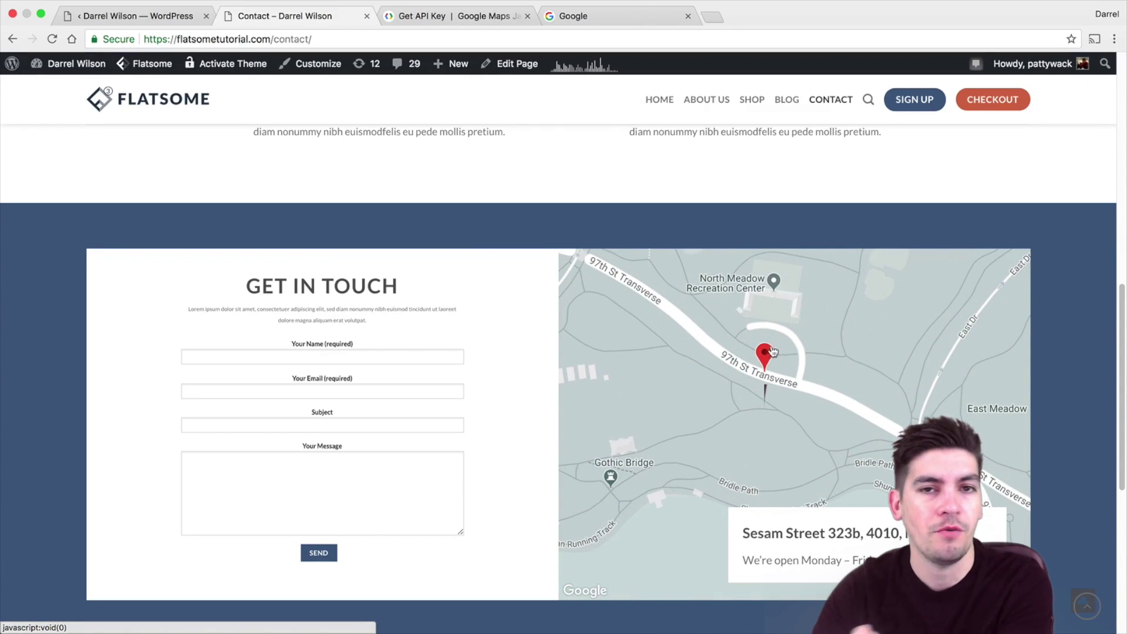
left_click_drag(796, 363, 810, 385)
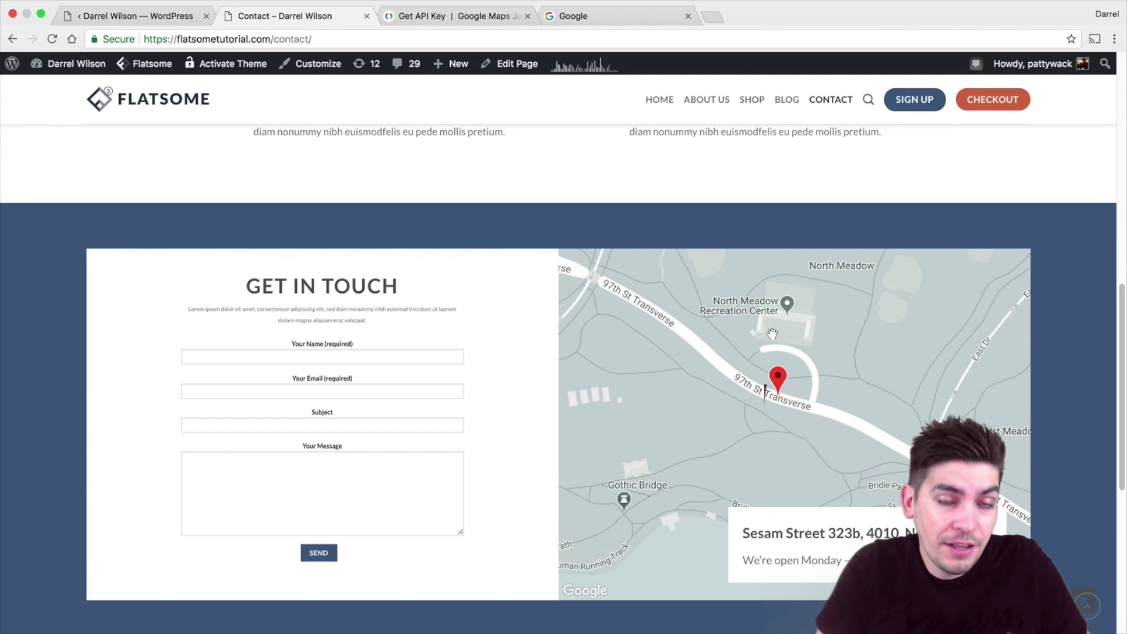
Open Google Maps and search for Hollywood, Los Angeles.
left_click(651, 14)
type("googe maps")
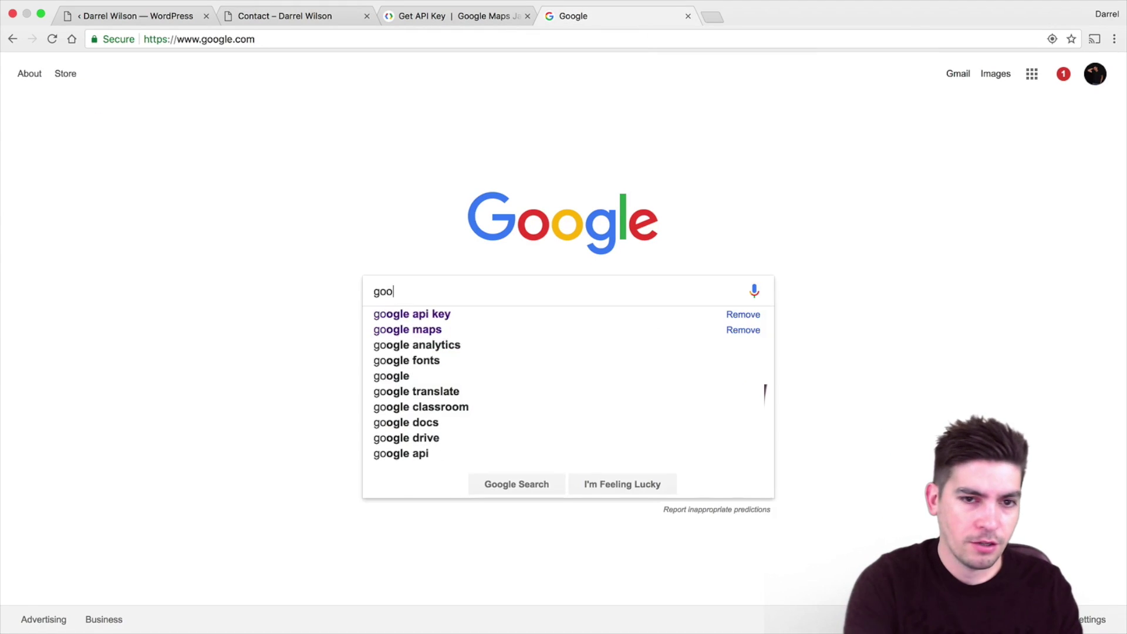
key("Return")
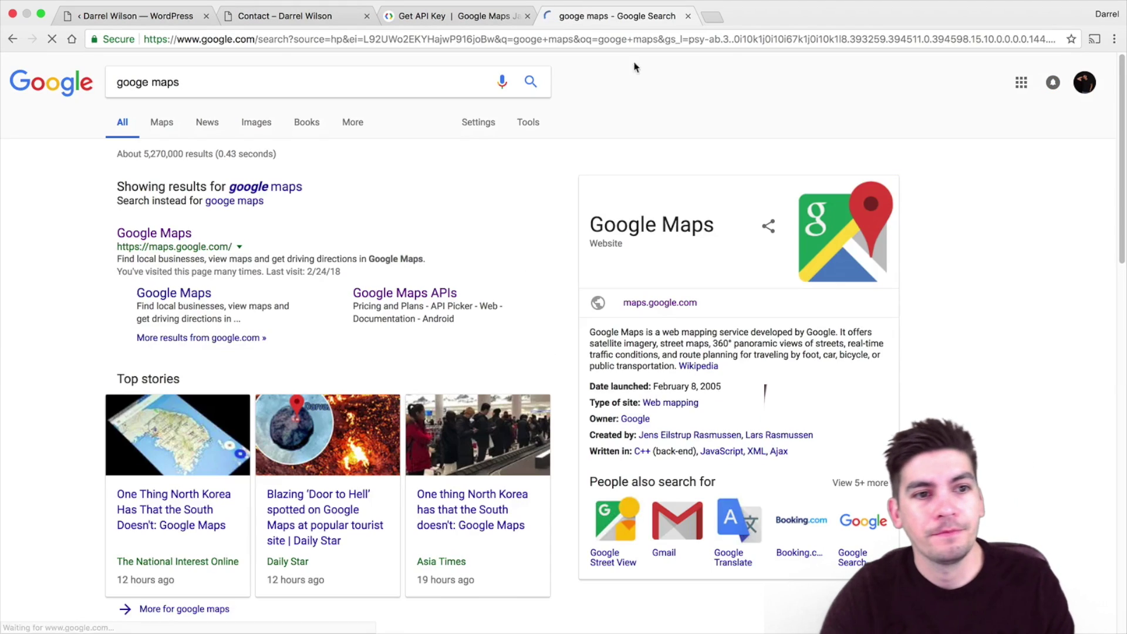
left_click(154, 234)
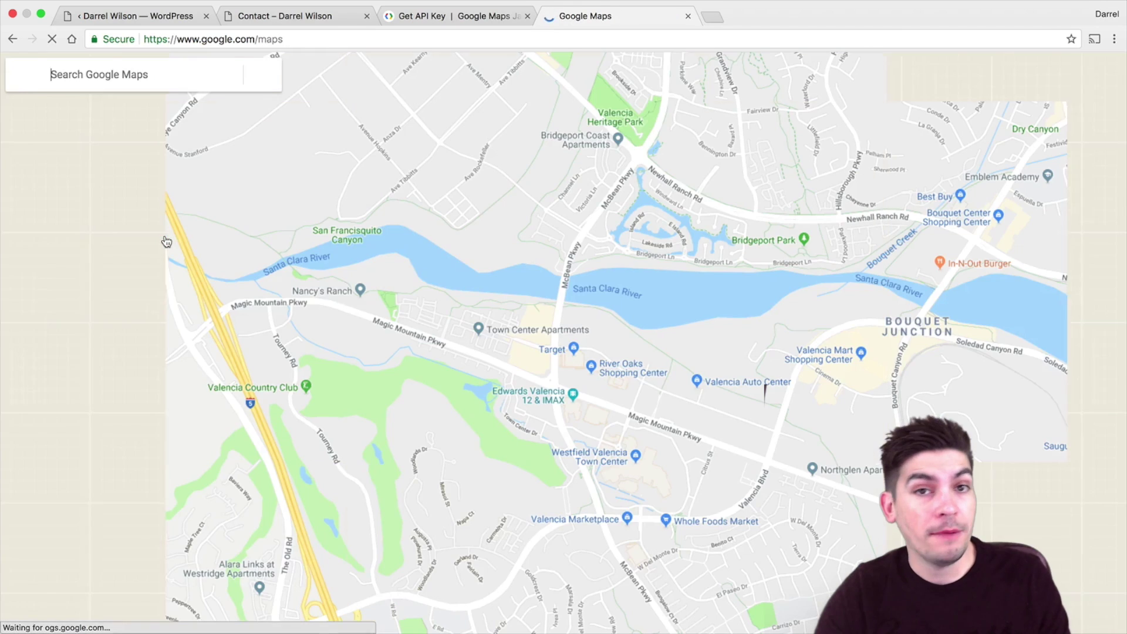
left_click(177, 75)
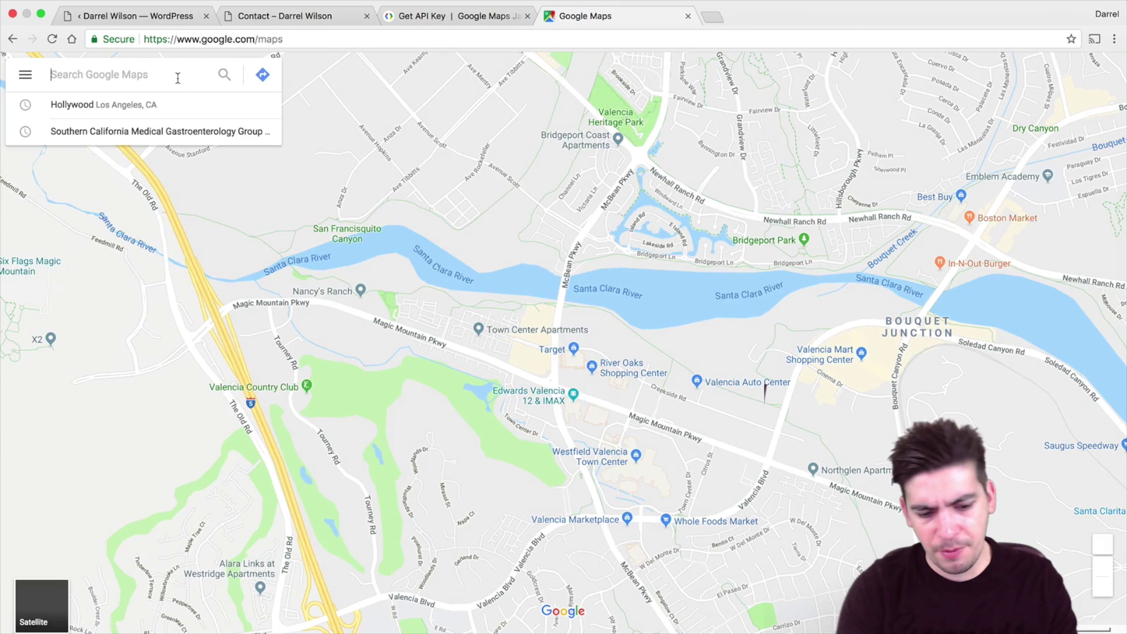
type("holl")
key("Return")
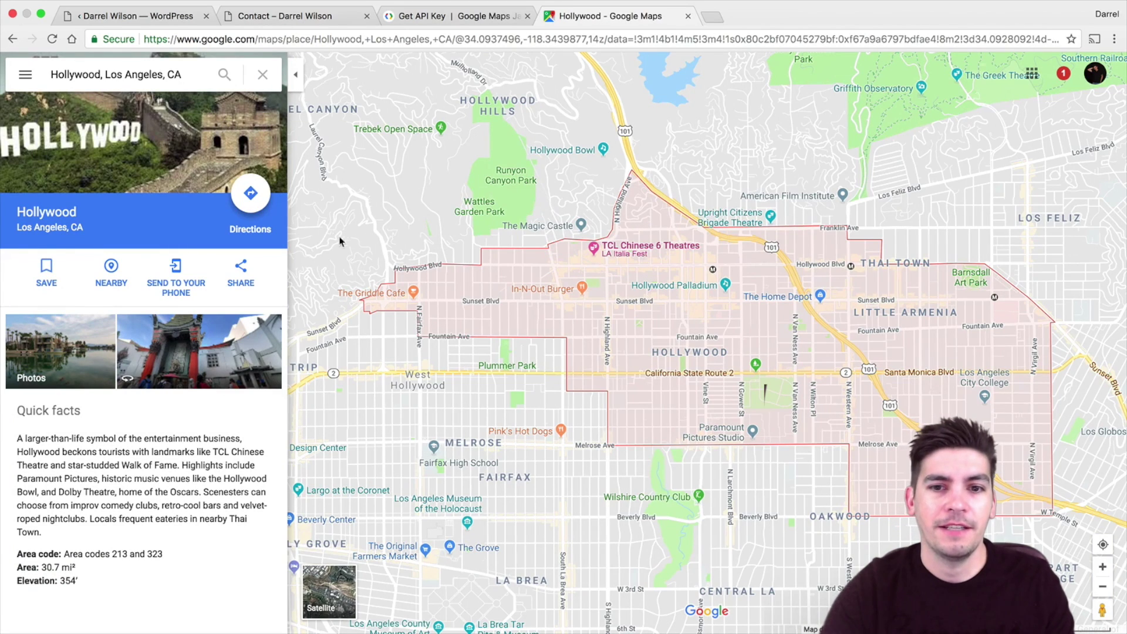
Copy the Hollywood map's iframe code from Share's Embed map tab.
left_click(251, 285)
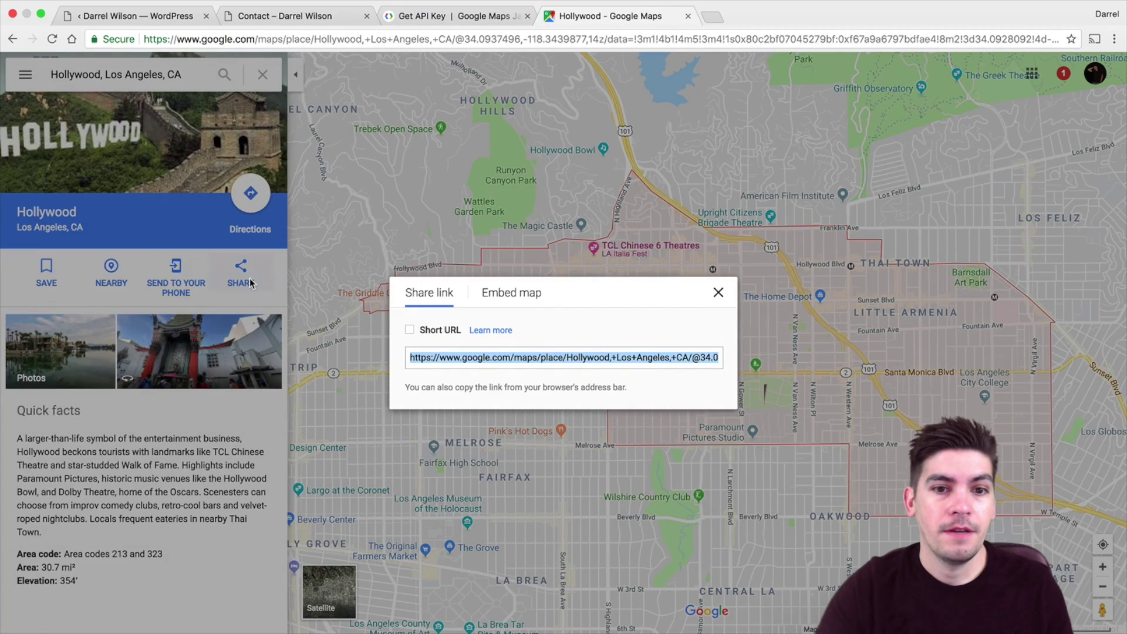
left_click(498, 296)
right_click(501, 187)
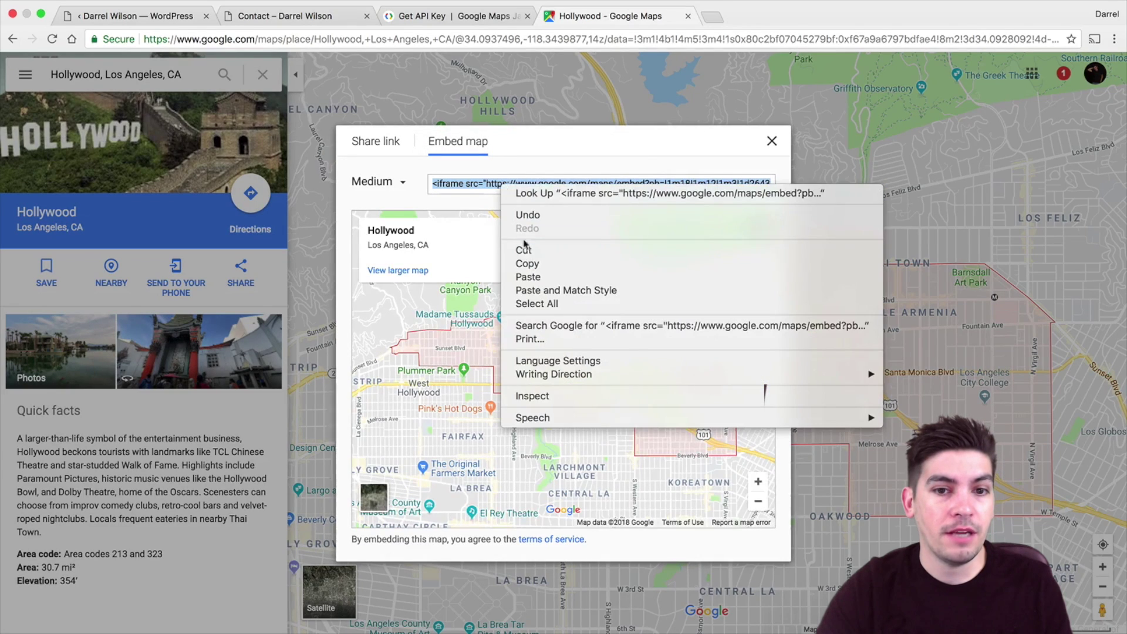
left_click(529, 264)
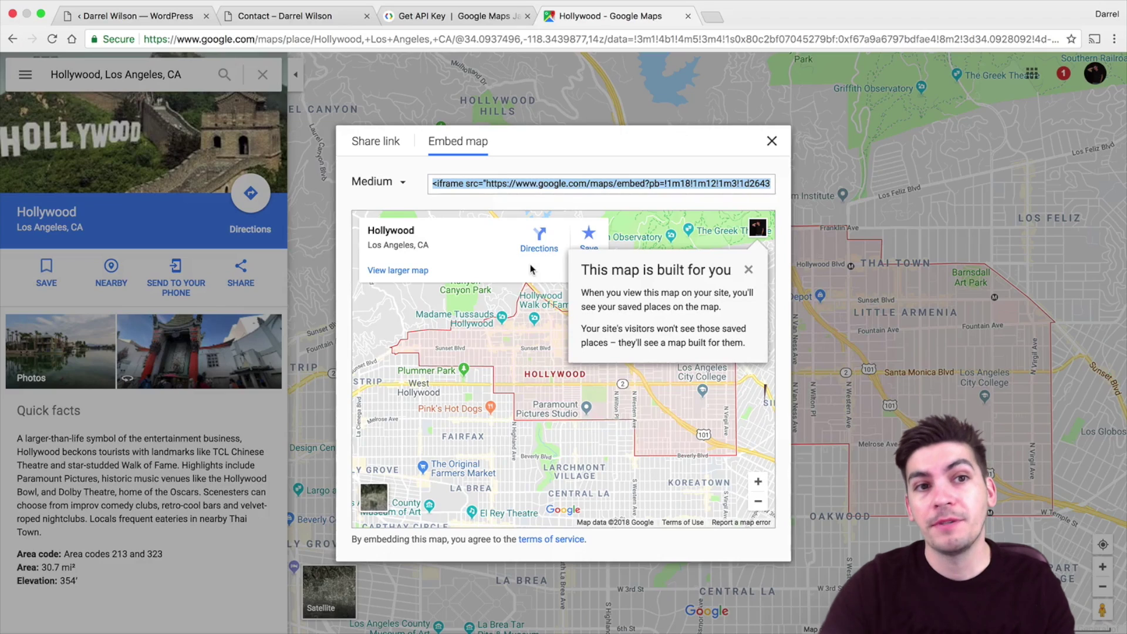
Edit the Contact page with UX Builder and add an element below the contact section.
left_click(305, 21)
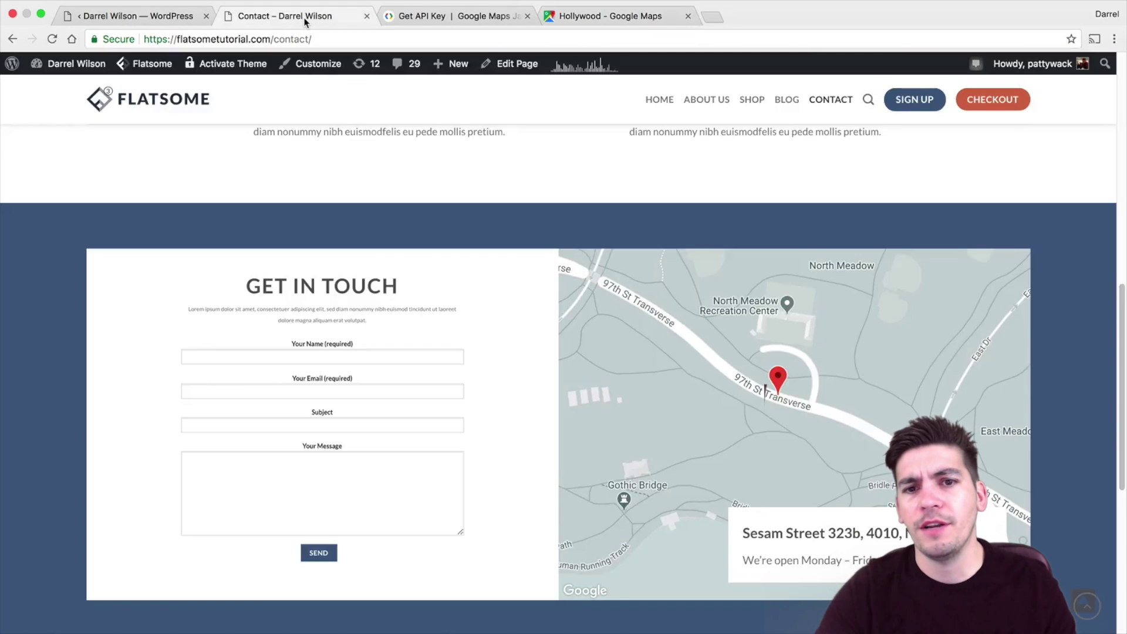
mouse_move(496, 61)
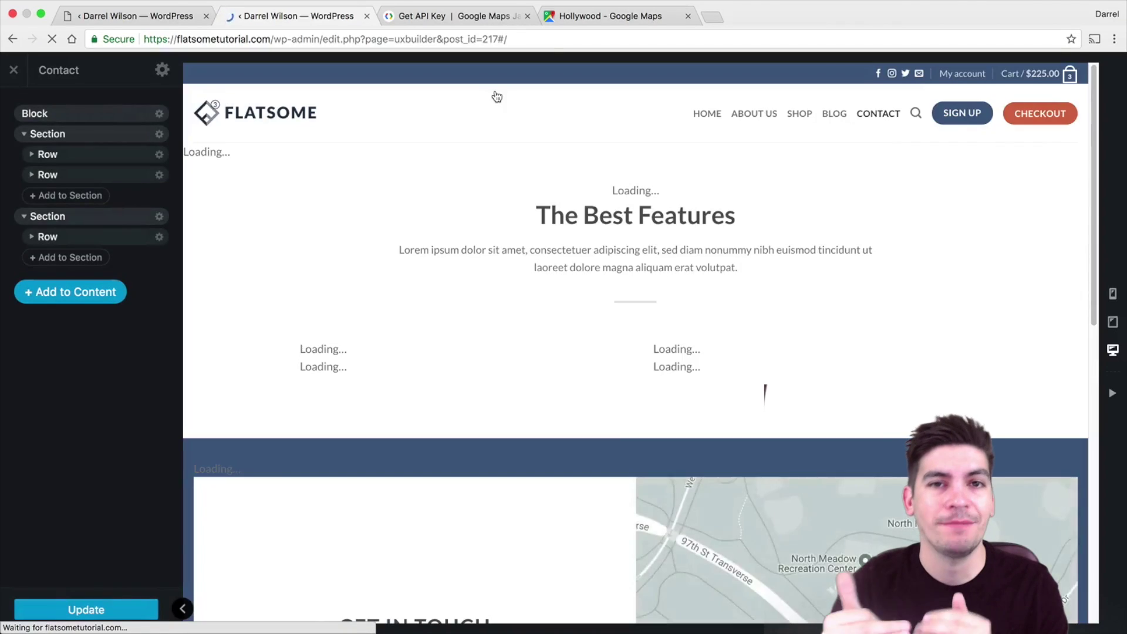
scroll(549, 219, "down", 15)
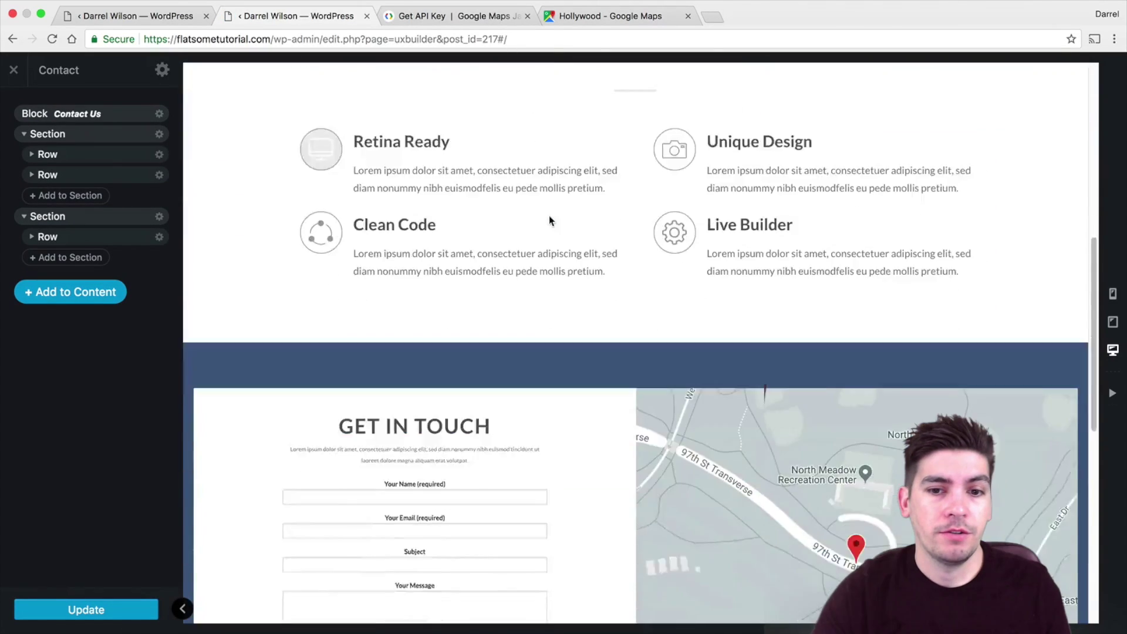
scroll(557, 223, "down", 2)
scroll(576, 228, "up", 5)
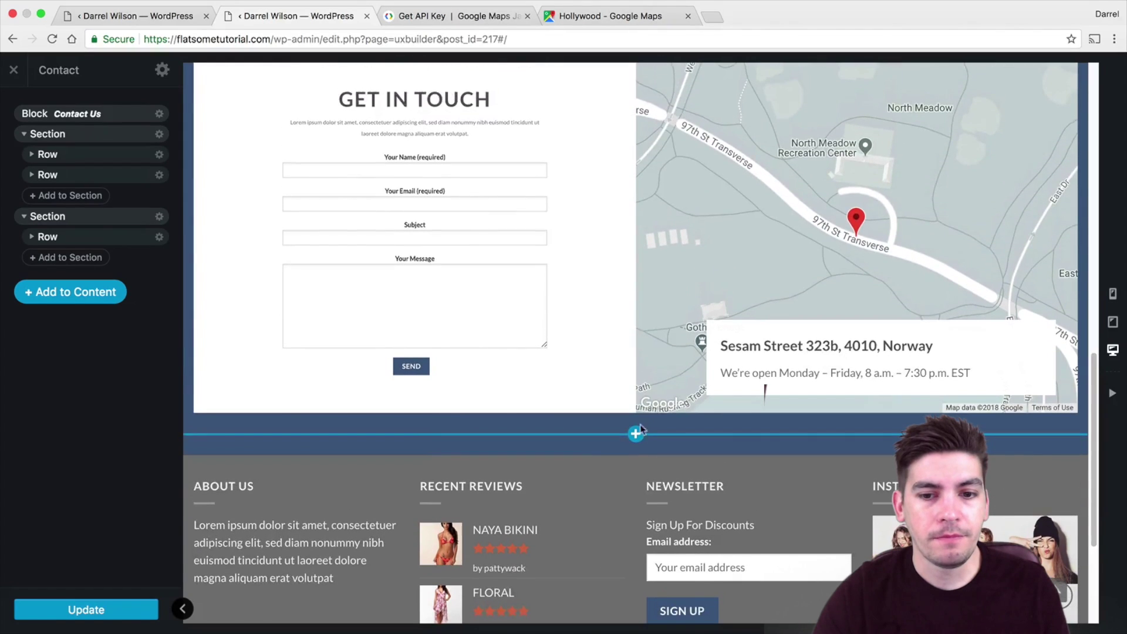
left_click(636, 435)
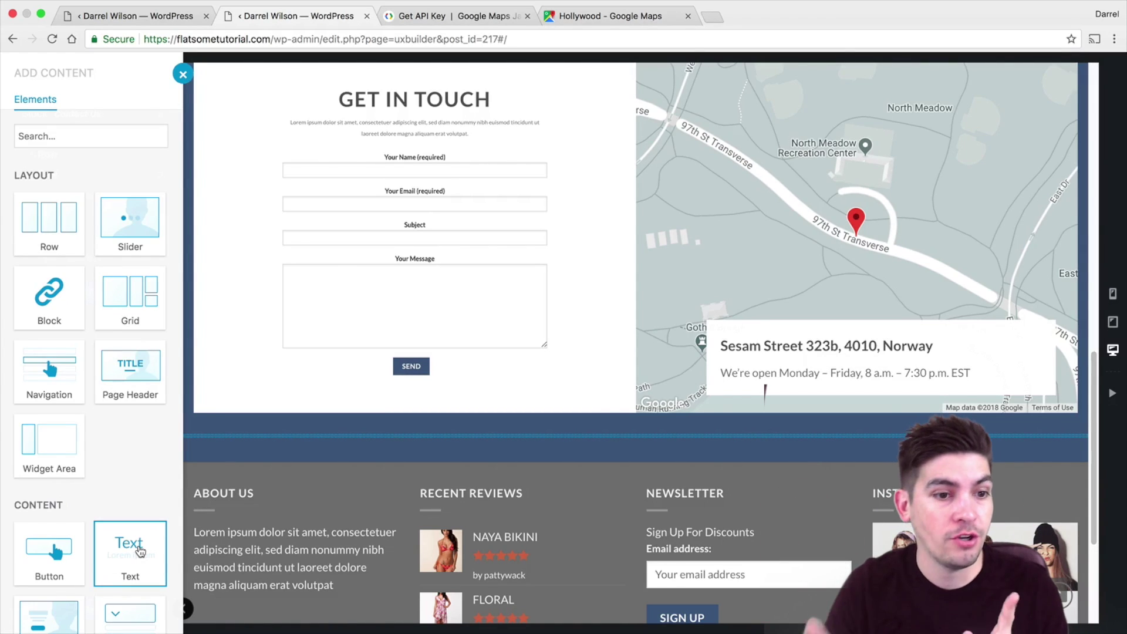
Add a Paragraph Text element and replace its placeholder HTML with the Hollywood map iframe.
left_click(140, 551)
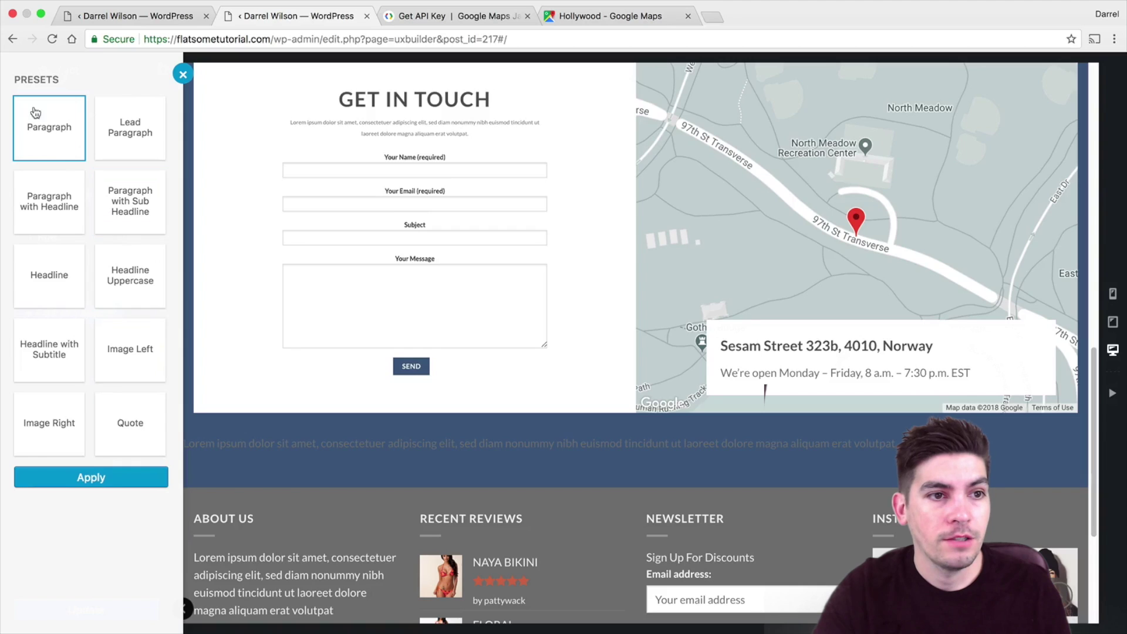
left_click(88, 477)
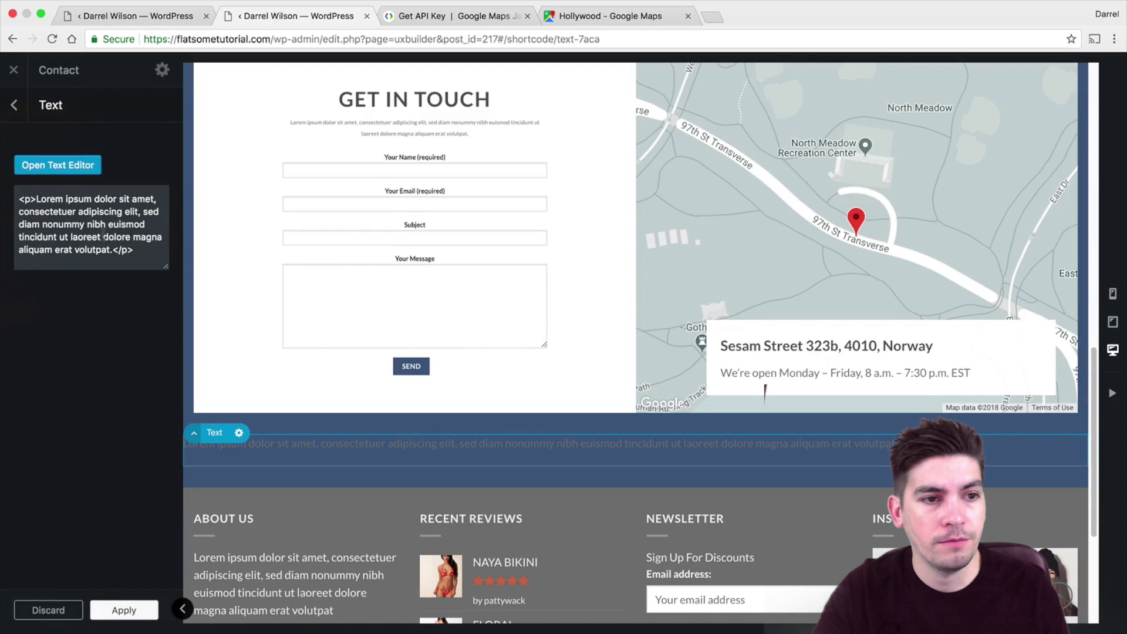
triple_click(88, 213)
right_click(103, 212)
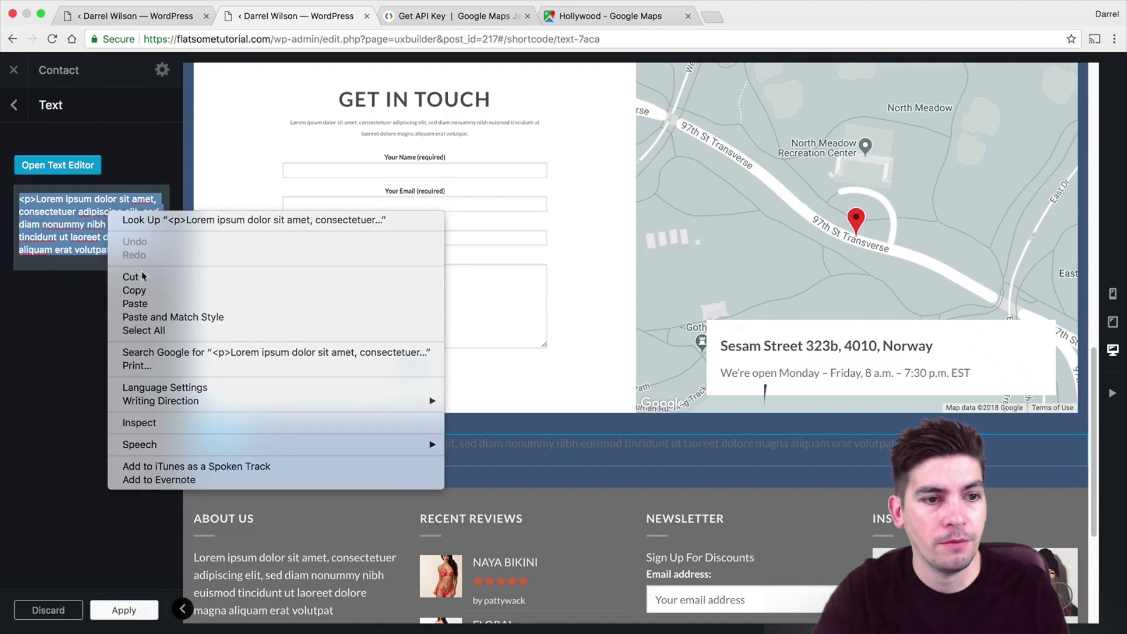
left_click(152, 302)
scroll(324, 394, "down", 4)
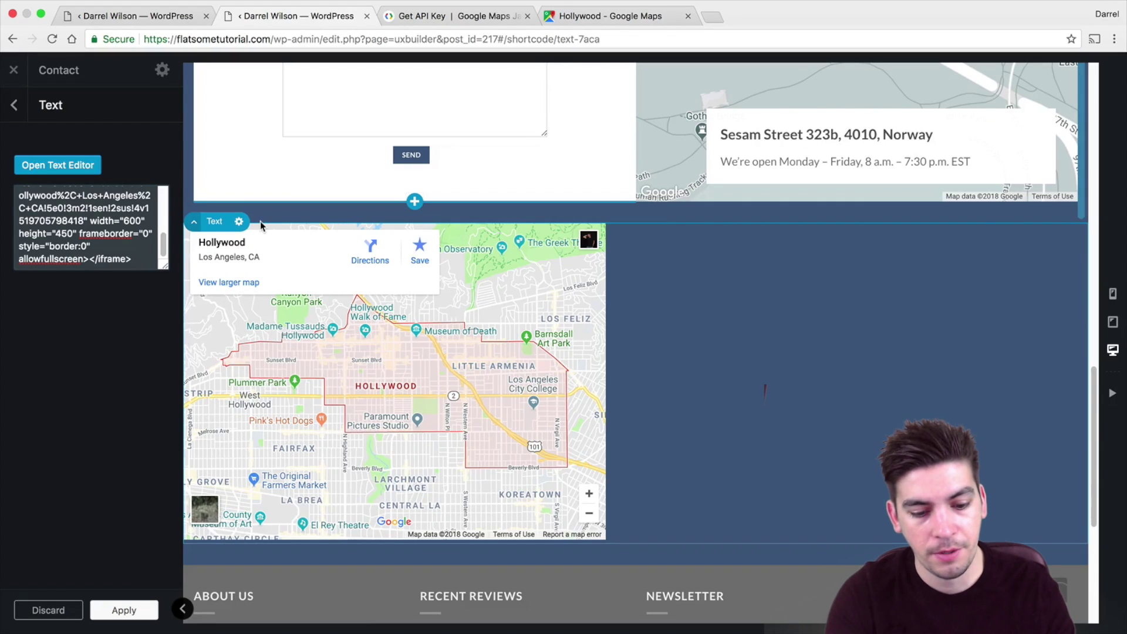
Change the embedded map's width to 690 and height to 850.
key("BackSpace")
type("9")
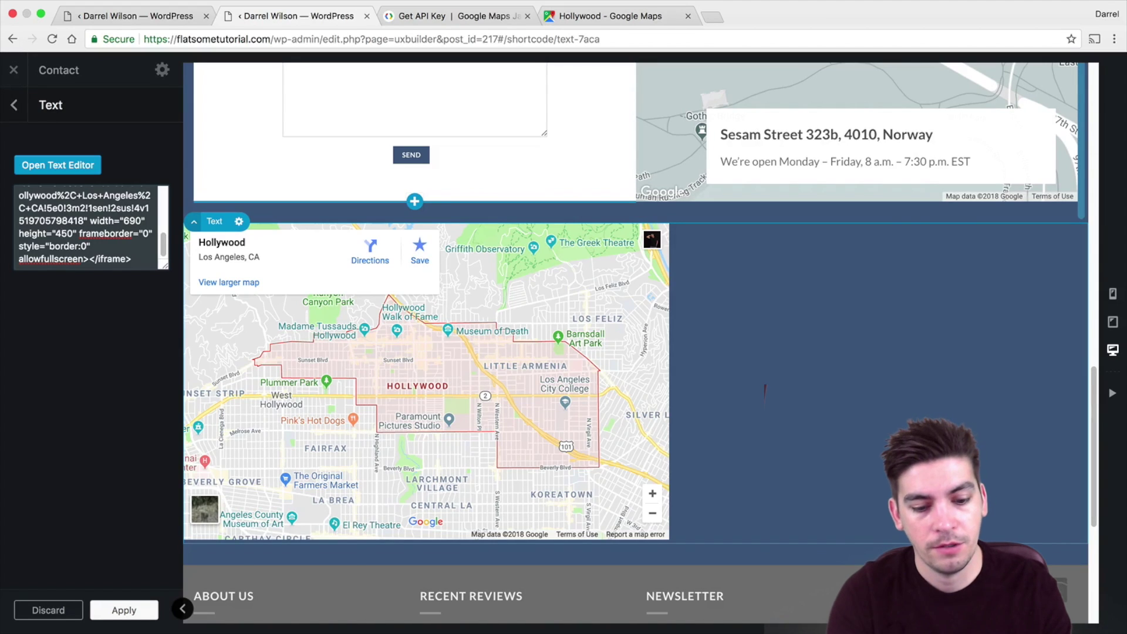
left_click(62, 233)
key("BackSpace")
type("8")
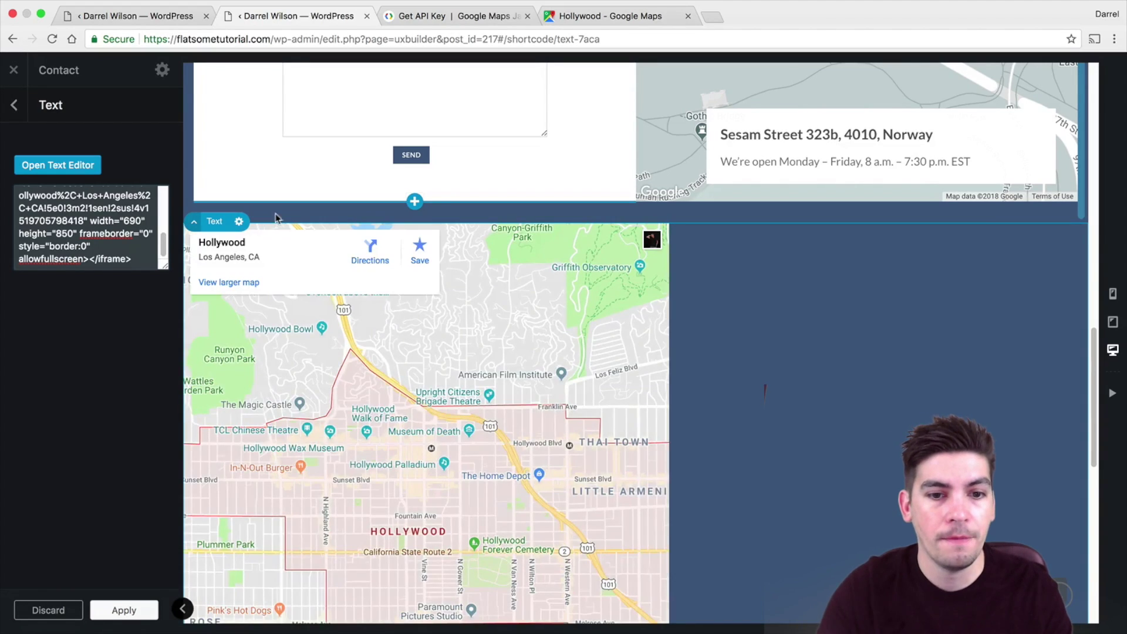
scroll(287, 442, "down", 1)
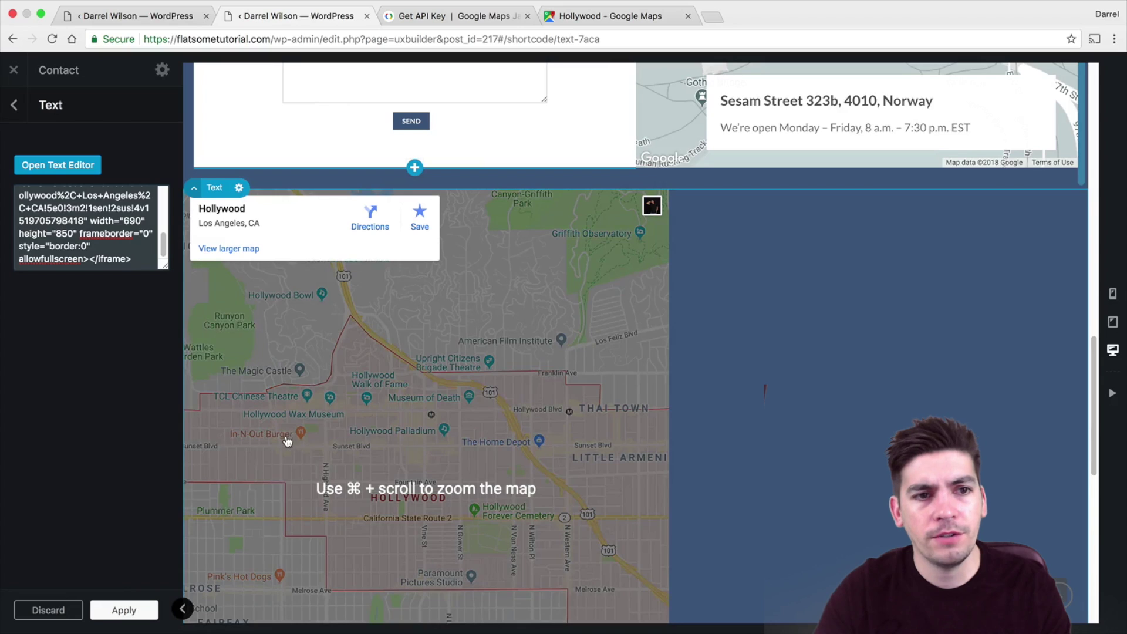
Discard the map embed changes and exit UX Builder without saving.
left_click(34, 610)
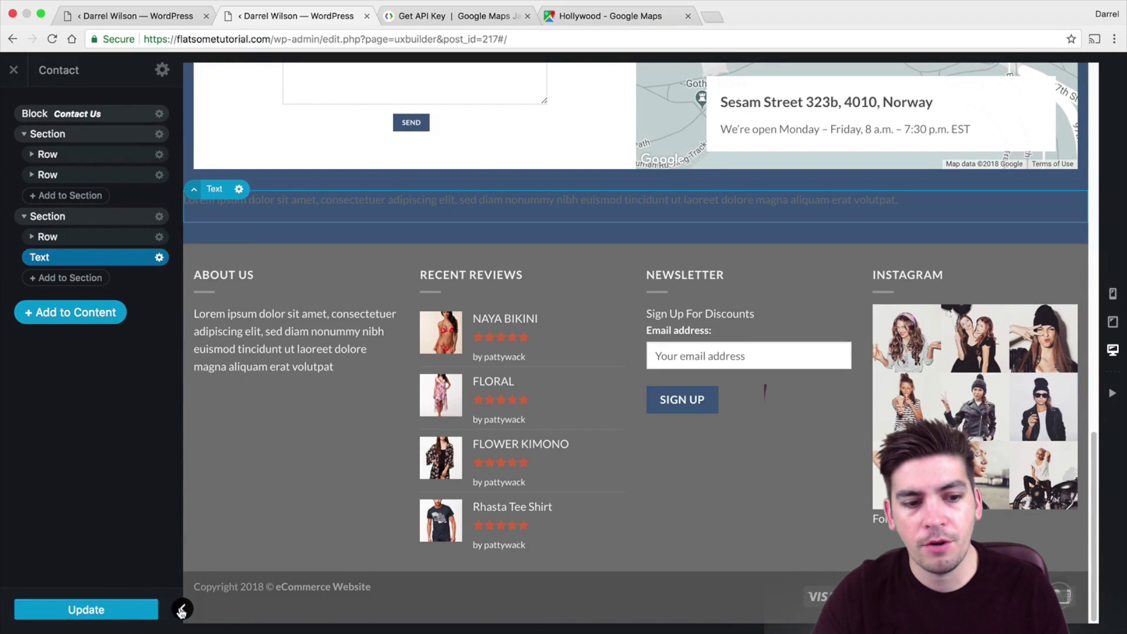
left_click(183, 608)
left_click(21, 608)
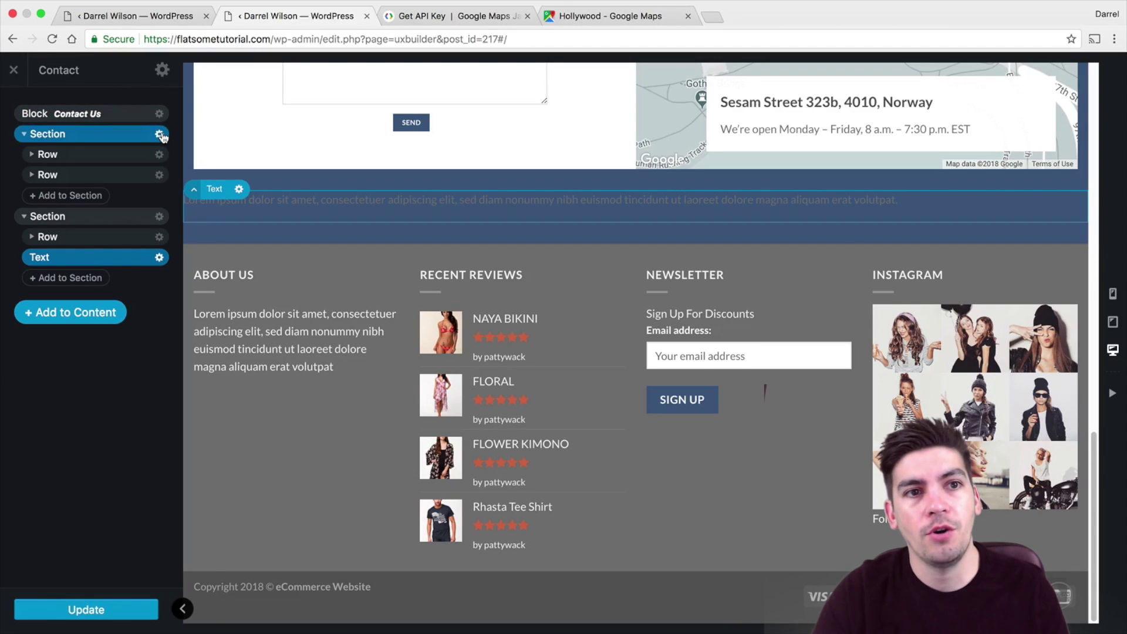
left_click(13, 73)
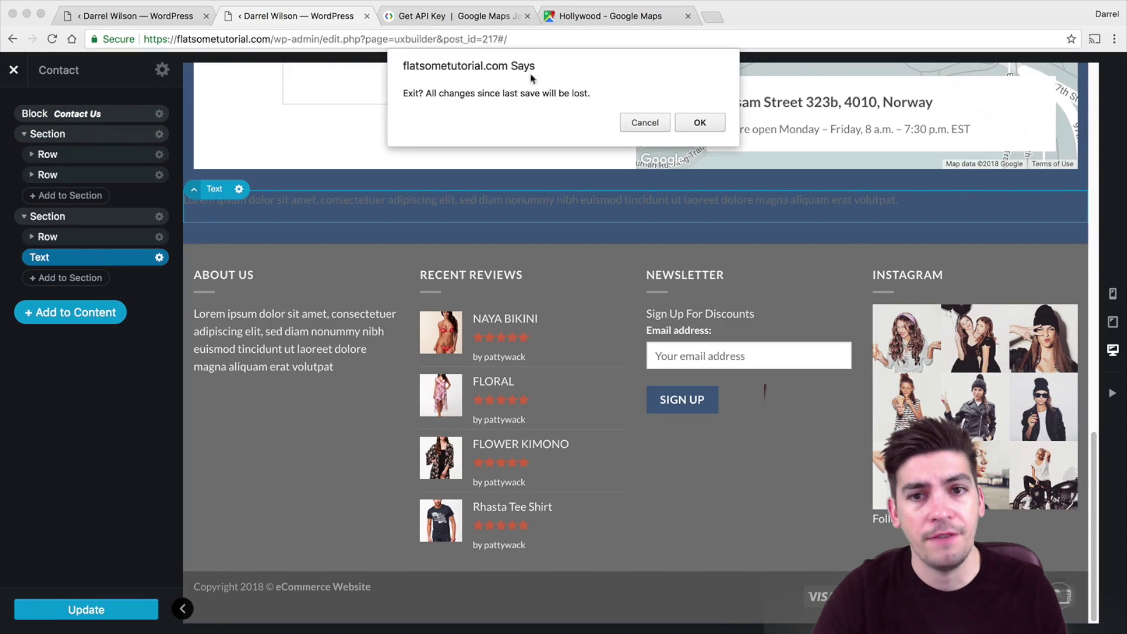
left_click(685, 122)
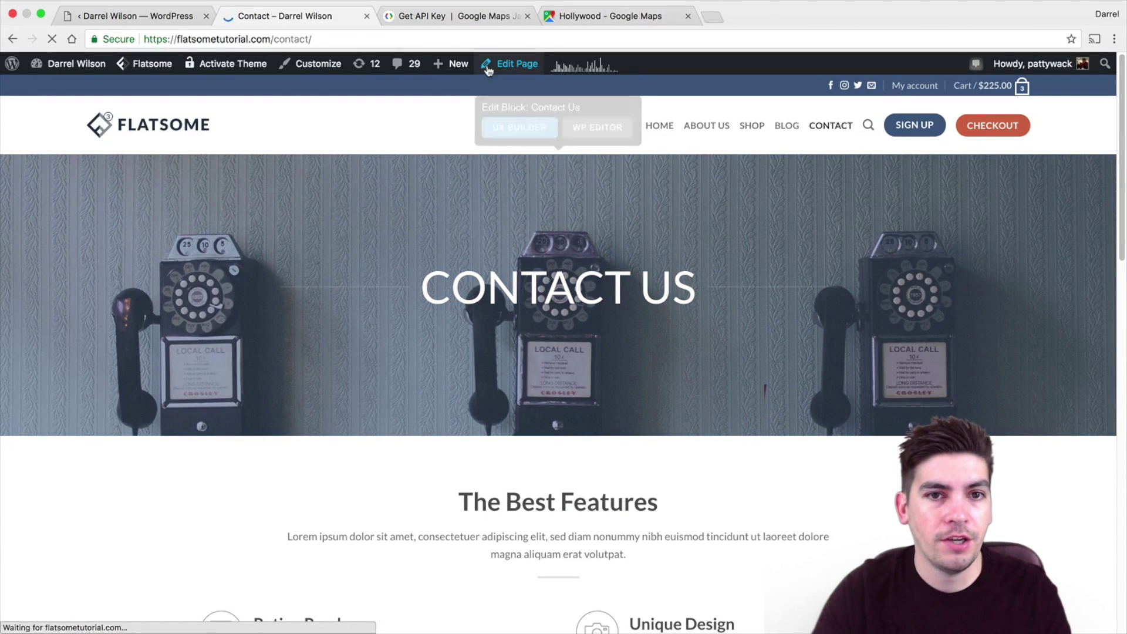
Create a new WordPress page titled 'Maps'.
mouse_move(452, 65)
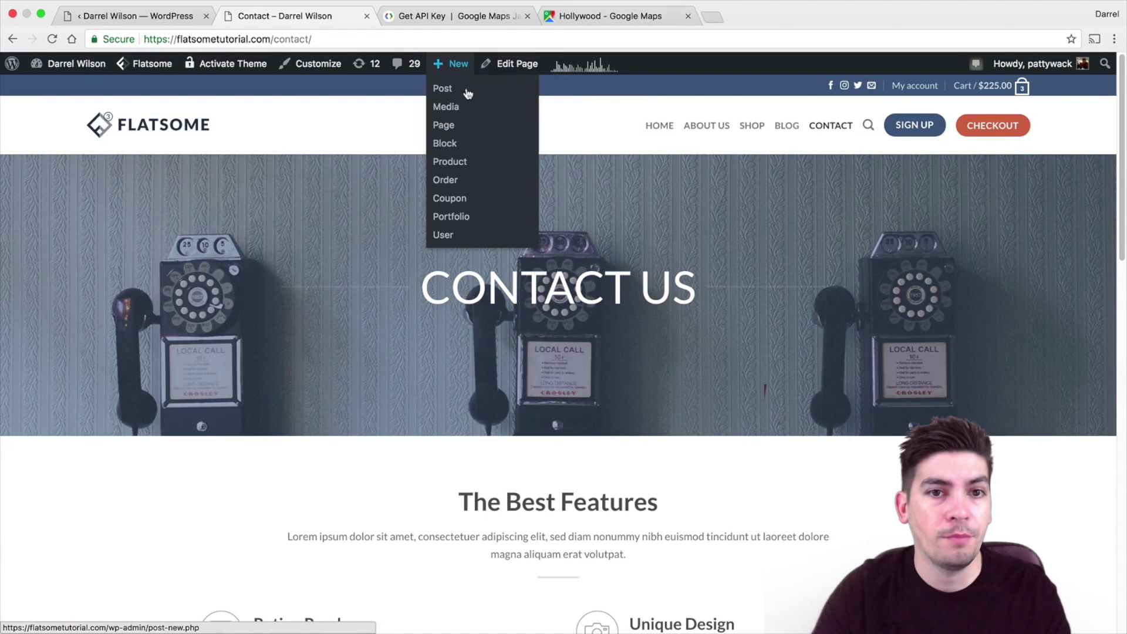
left_click(468, 135)
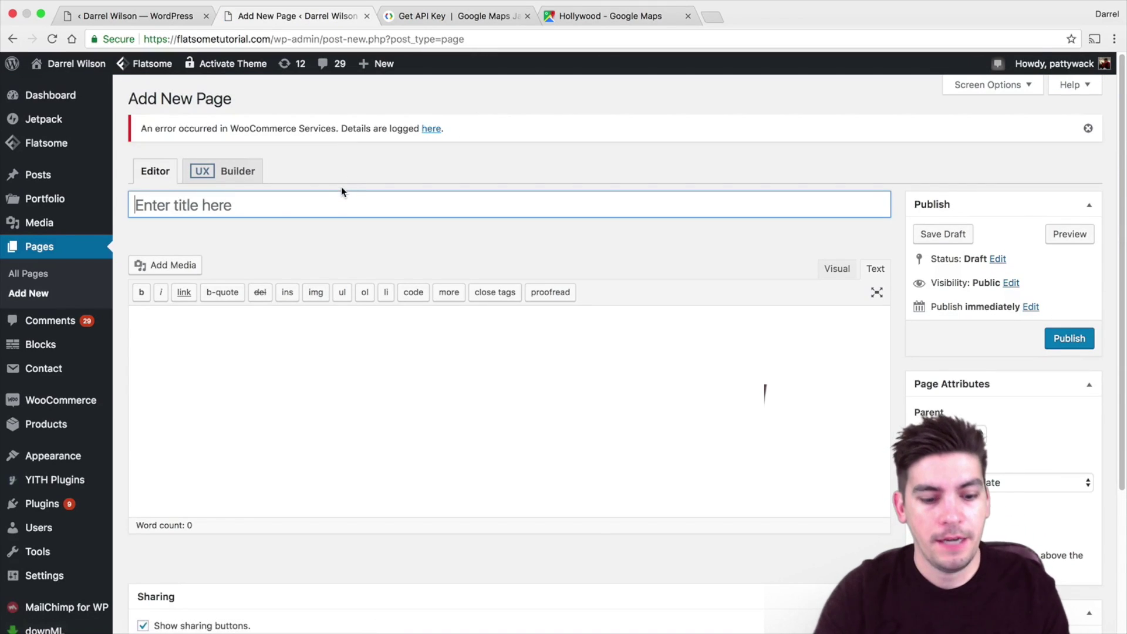
type("Maps")
key("Tab")
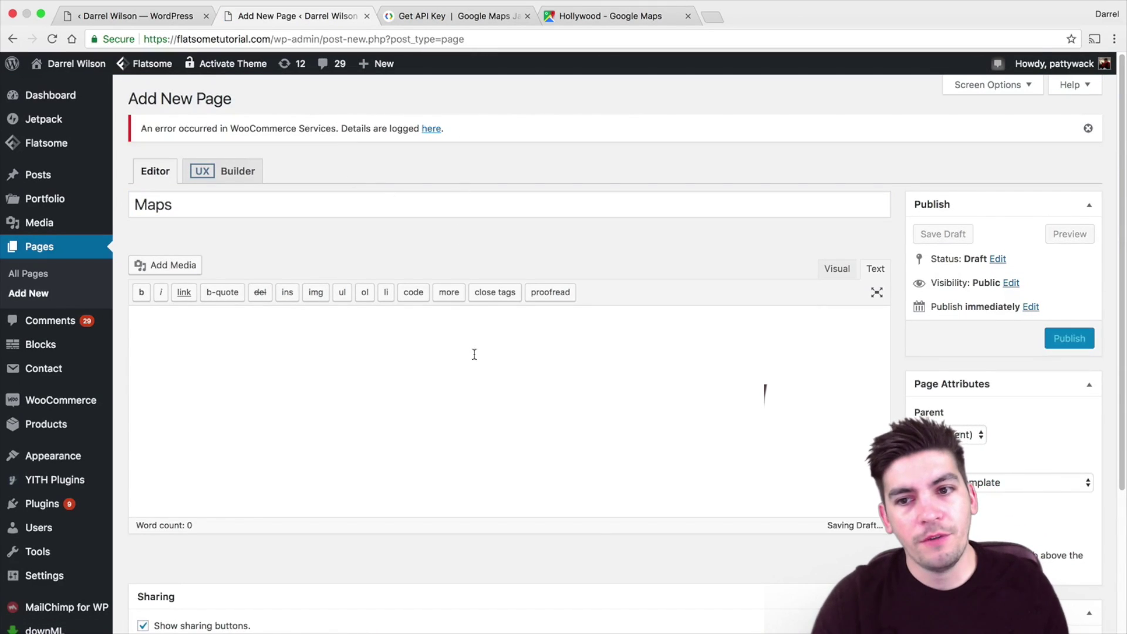
Paste the Google Maps iframe code into the Visual editor and preview the page.
left_click(821, 273)
right_click(512, 426)
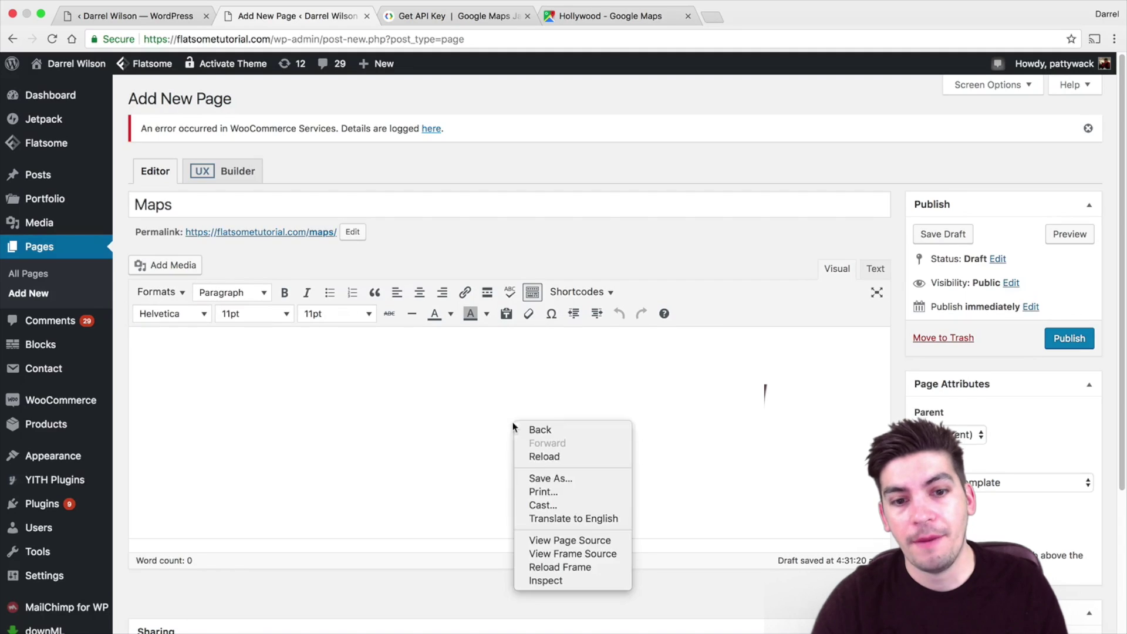
left_click(207, 365)
right_click(165, 351)
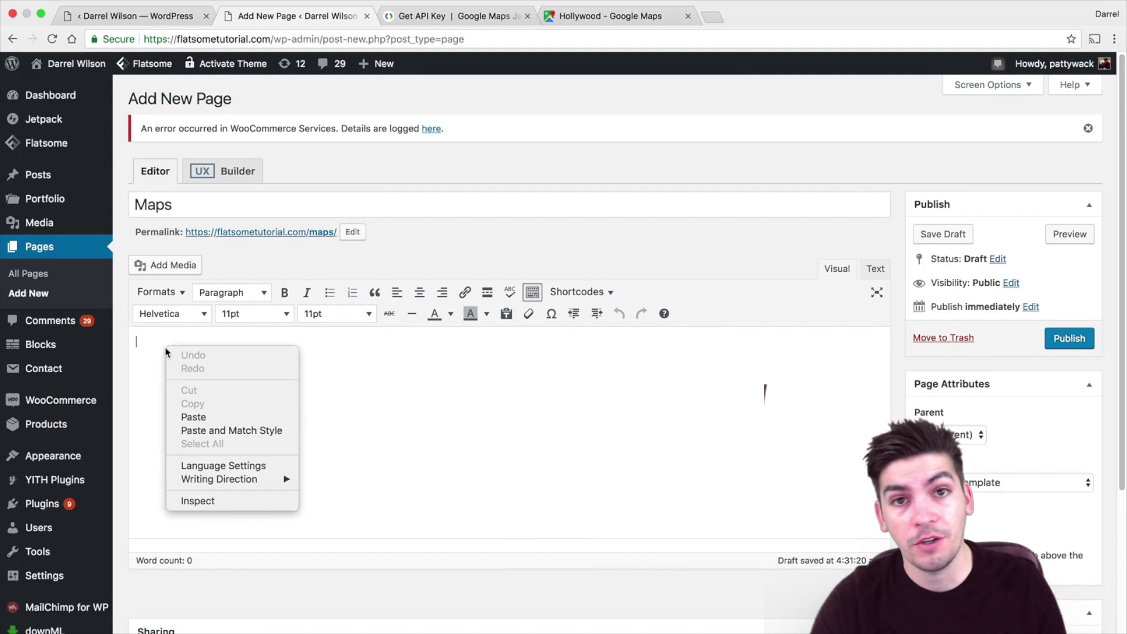
left_click(194, 416)
left_click(1075, 235)
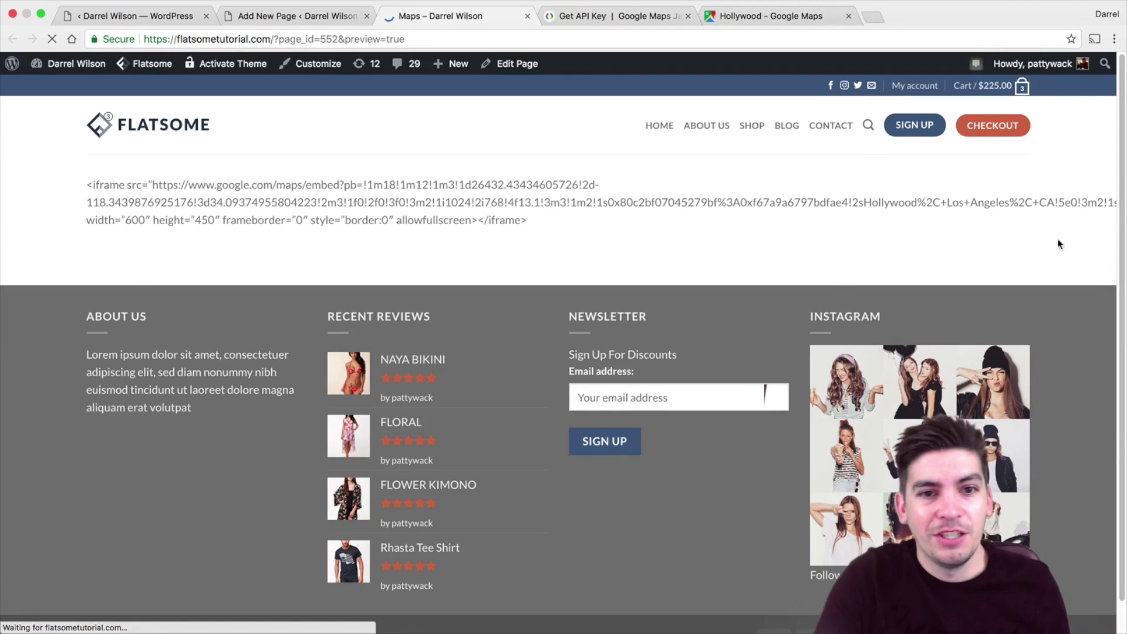
Back in the page editor, delete the iframe code from the Visual editor.
left_click(292, 16)
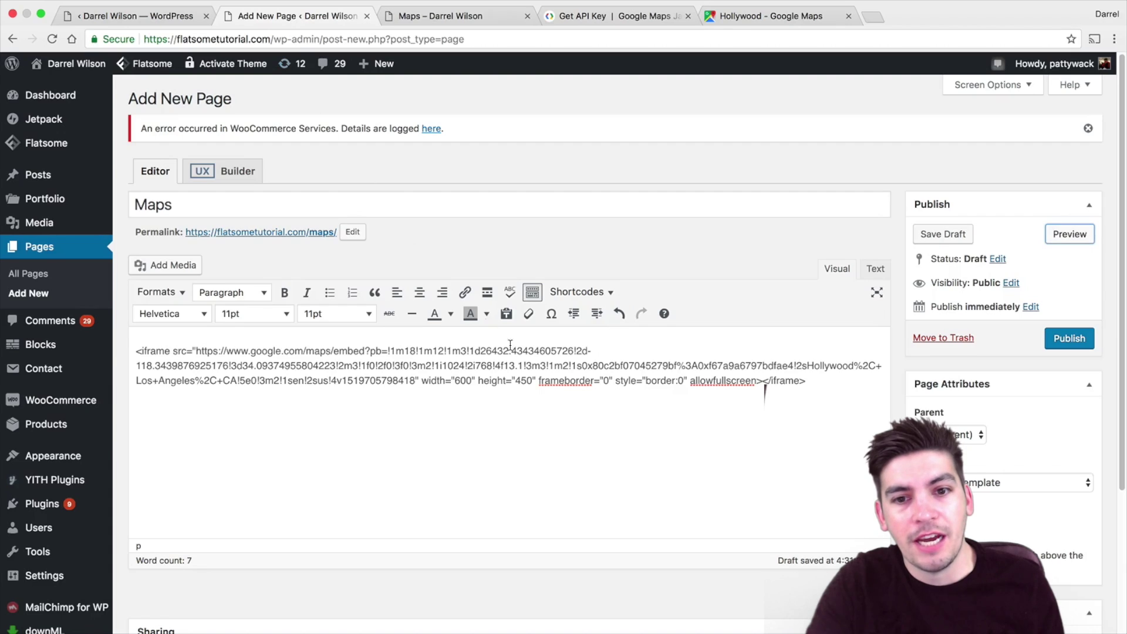
triple_click(841, 390)
key("cmd+c")
key("BackSpace")
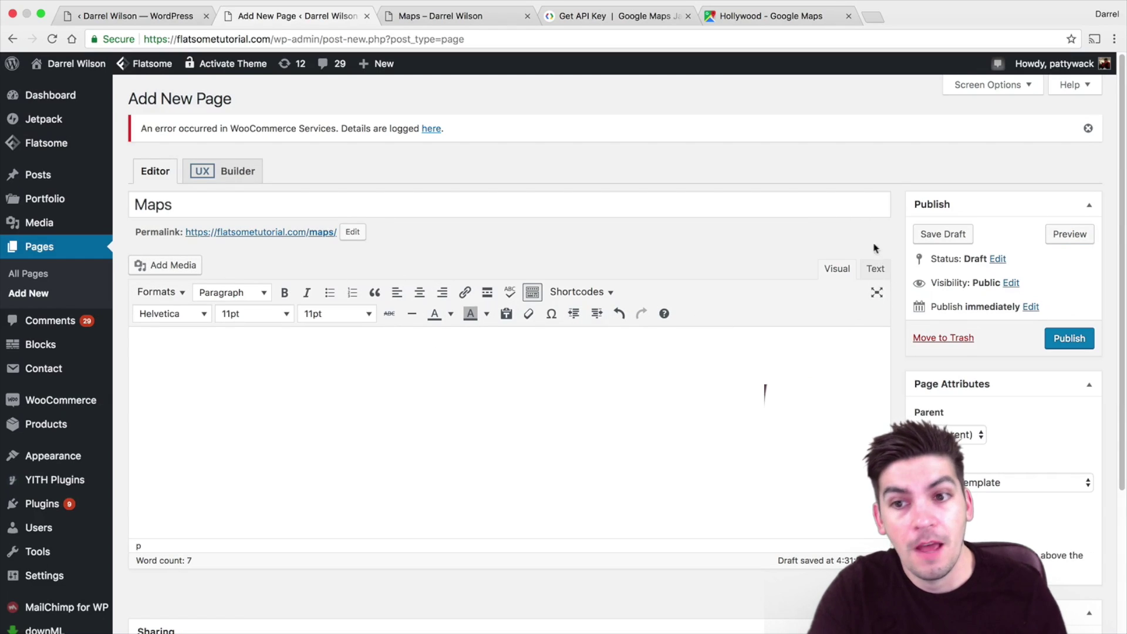
Paste the iframe code into the Text (HTML) editor and preview the Maps page again.
left_click(875, 268)
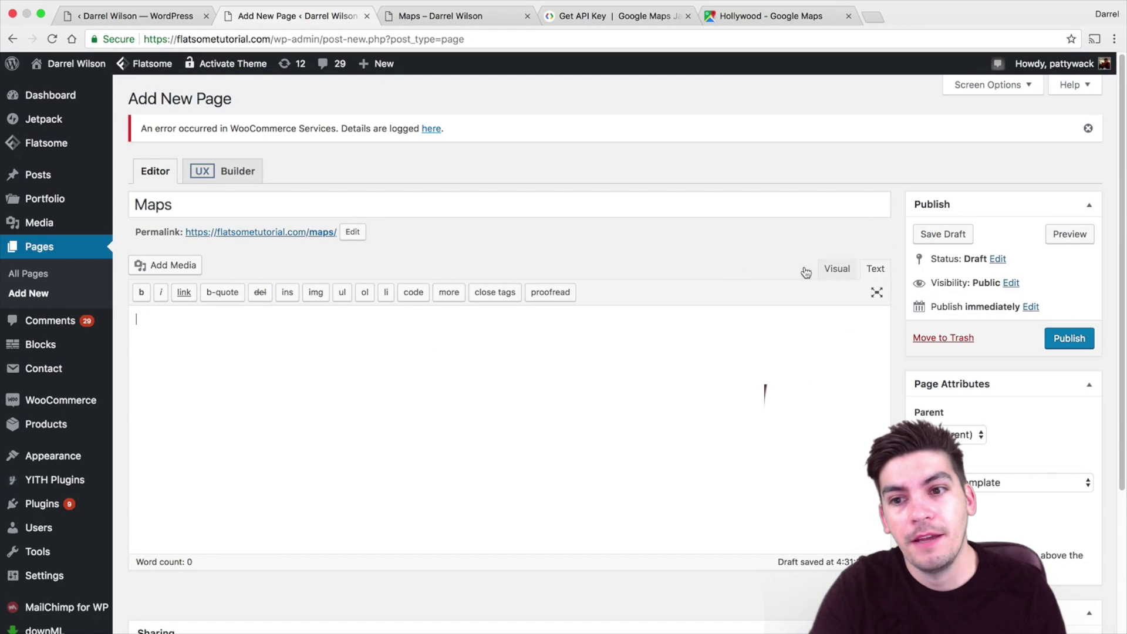
right_click(357, 355)
left_click(388, 428)
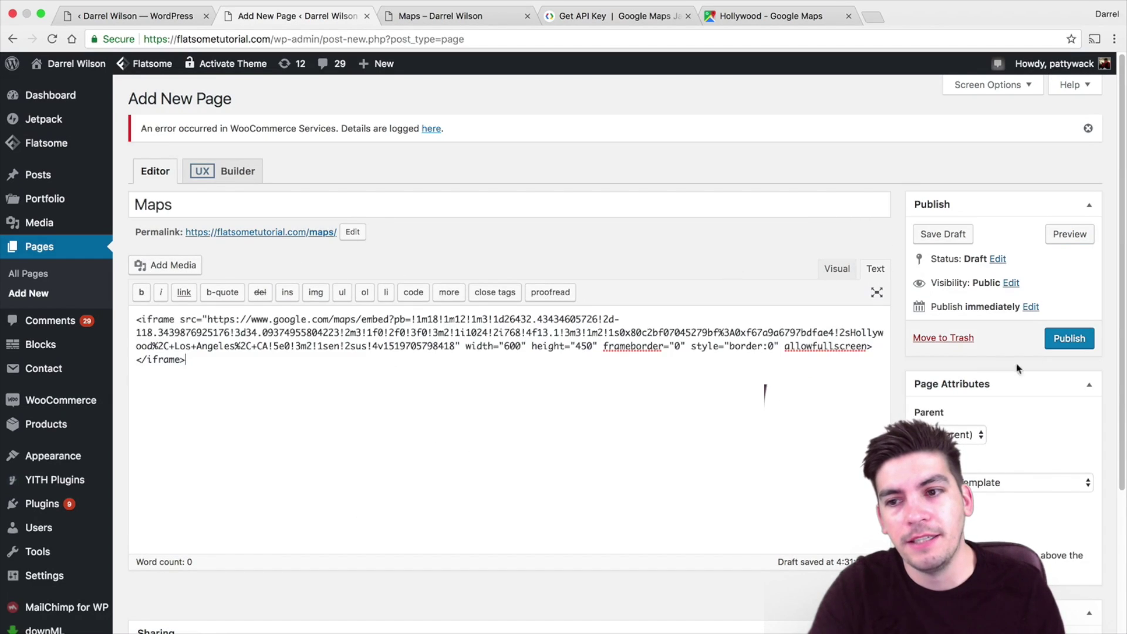
left_click(1086, 235)
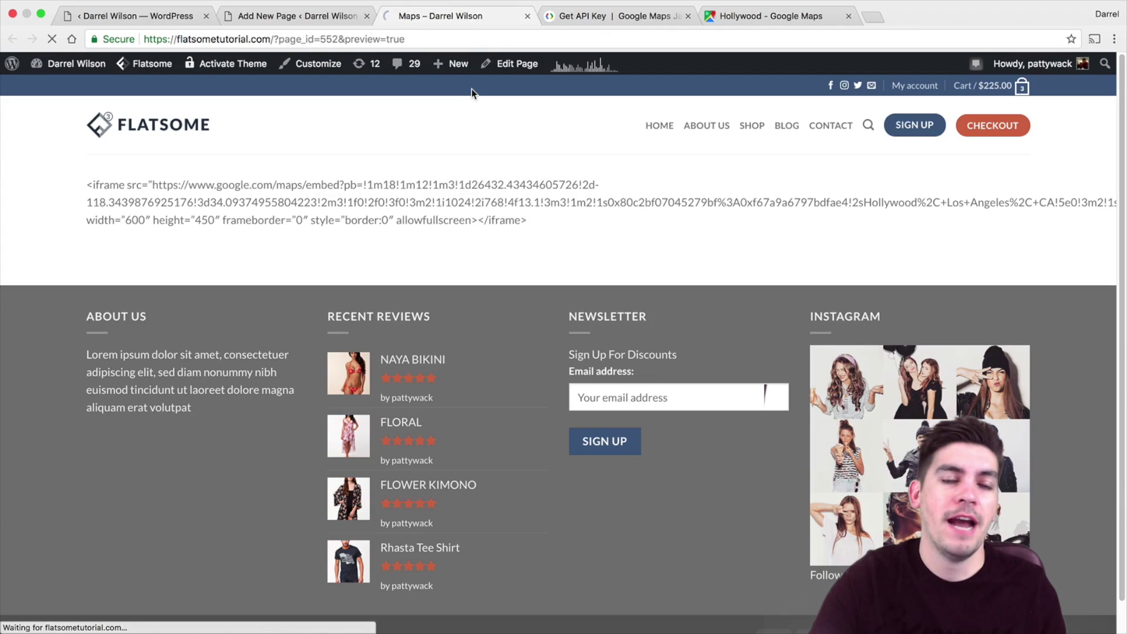